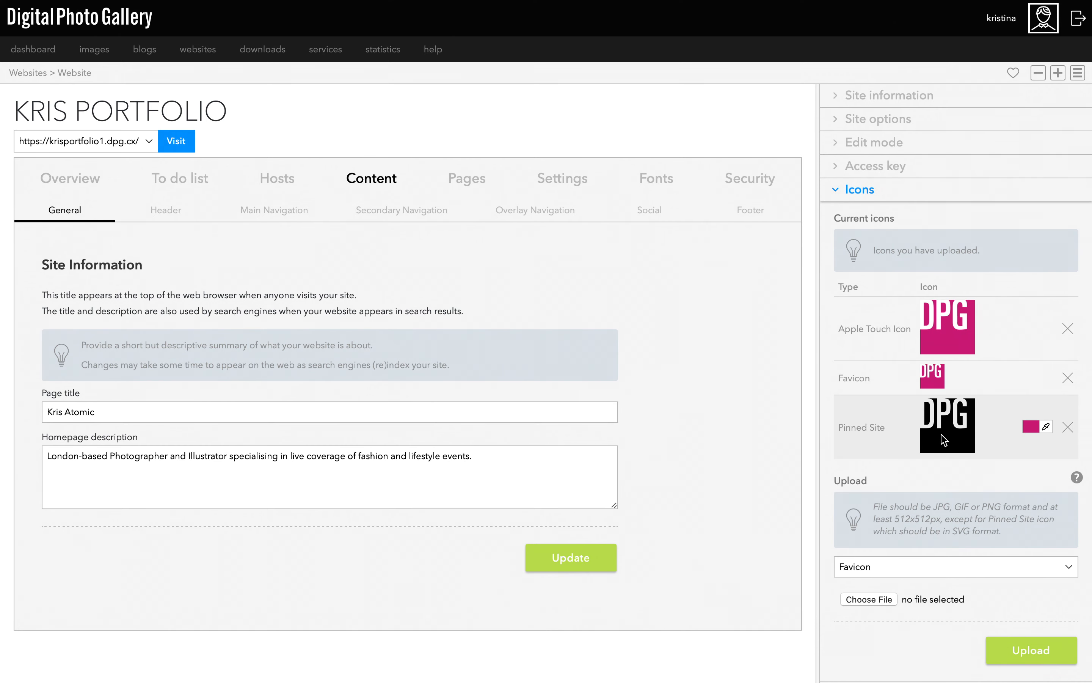
Step: Examine the site icon upload settings and the list of icon types that can be uploaded
{"action": "scroll", "coordinate": [945, 438], "scroll_direction": "down", "scroll_amount": 3}
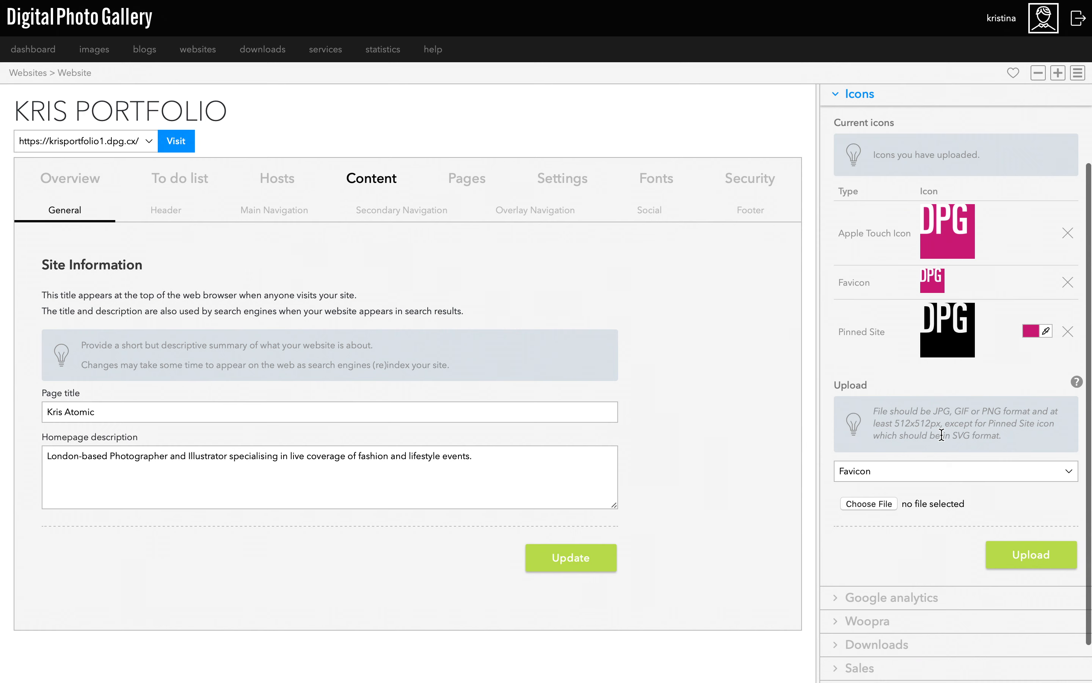
{"action": "left_click", "coordinate": [888, 475]}
{"action": "left_click", "coordinate": [888, 475]}
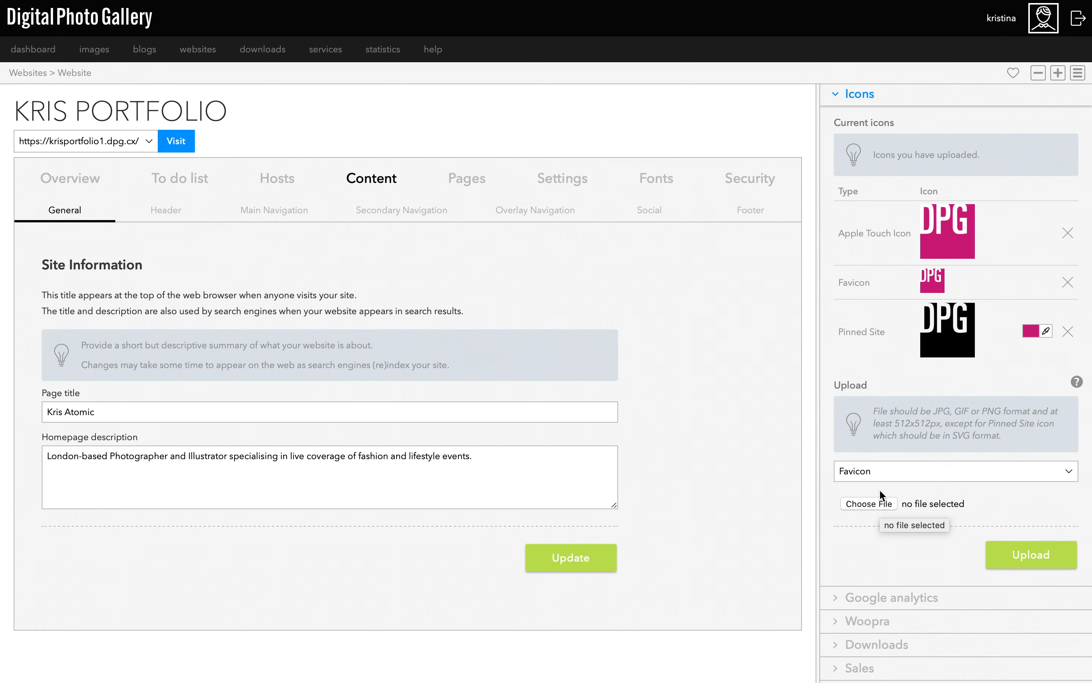
{"action": "left_click", "coordinate": [878, 470]}
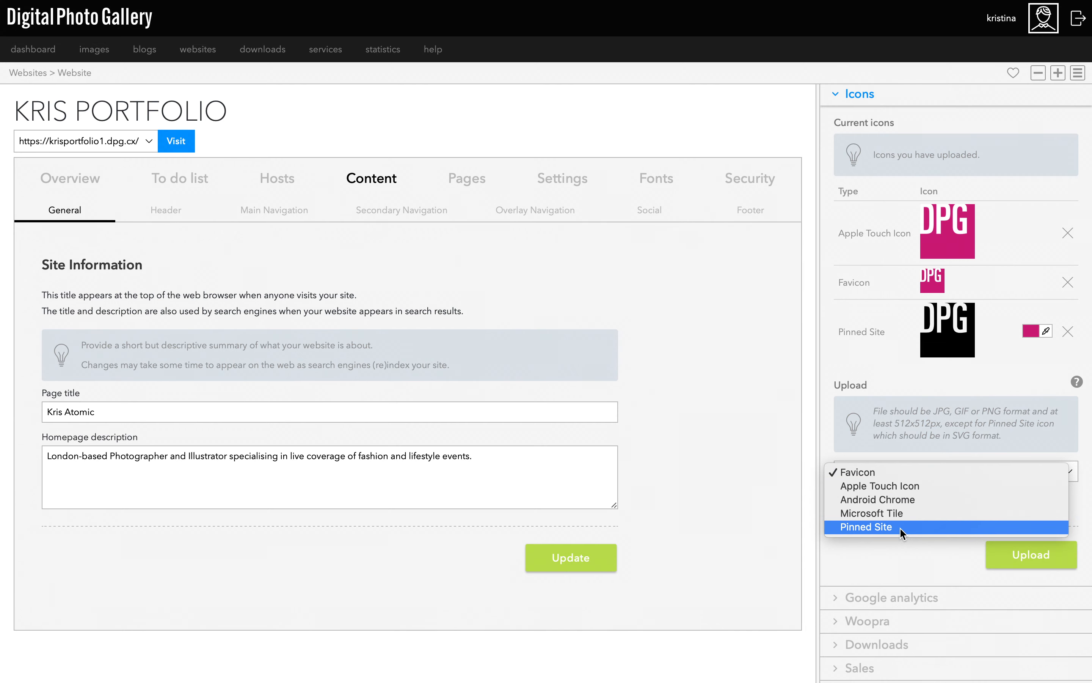
{"action": "left_click", "coordinate": [942, 438]}
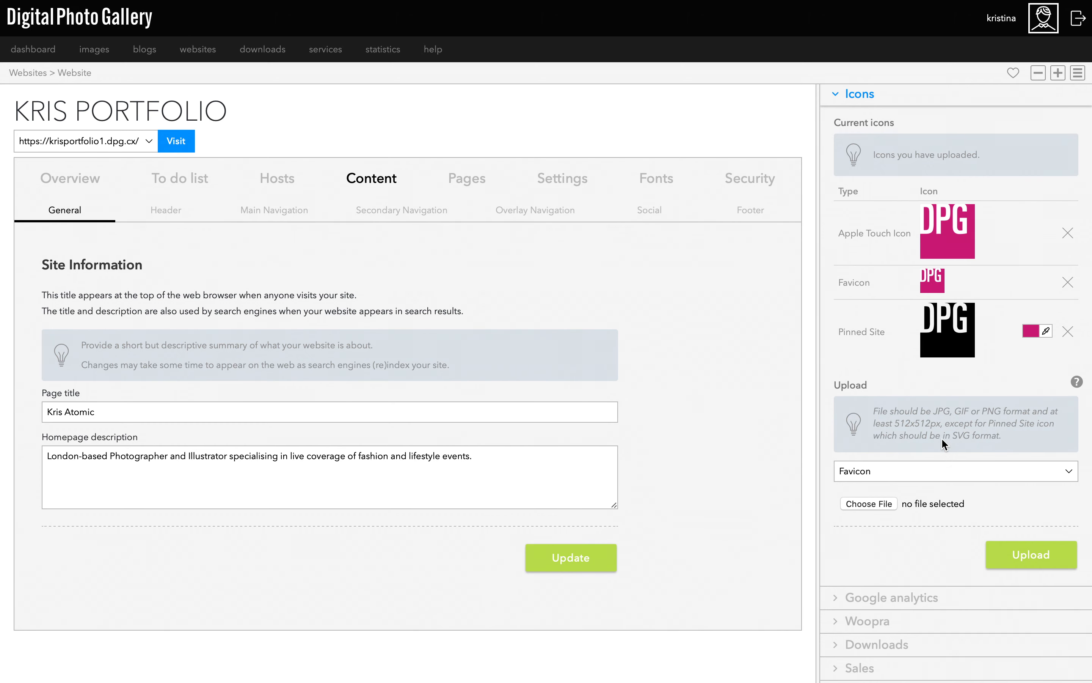
Step: Open the Cookie Policy page from the website's page list and review its text content
{"action": "left_click", "coordinate": [477, 194]}
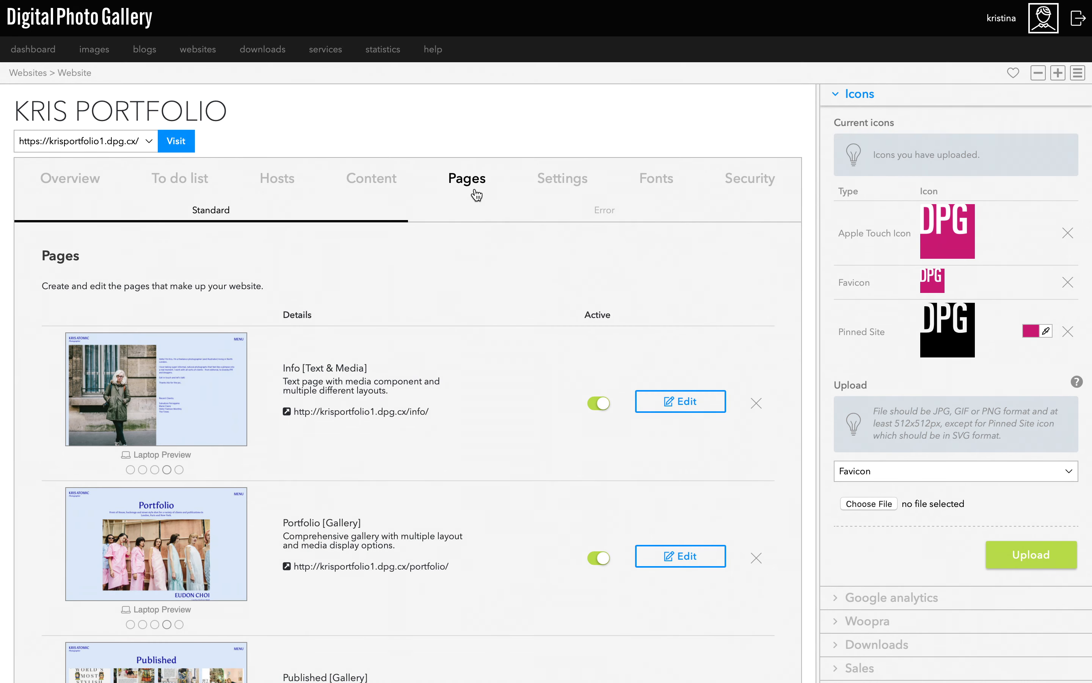
{"action": "scroll", "coordinate": [449, 363], "scroll_direction": "down", "scroll_amount": 9}
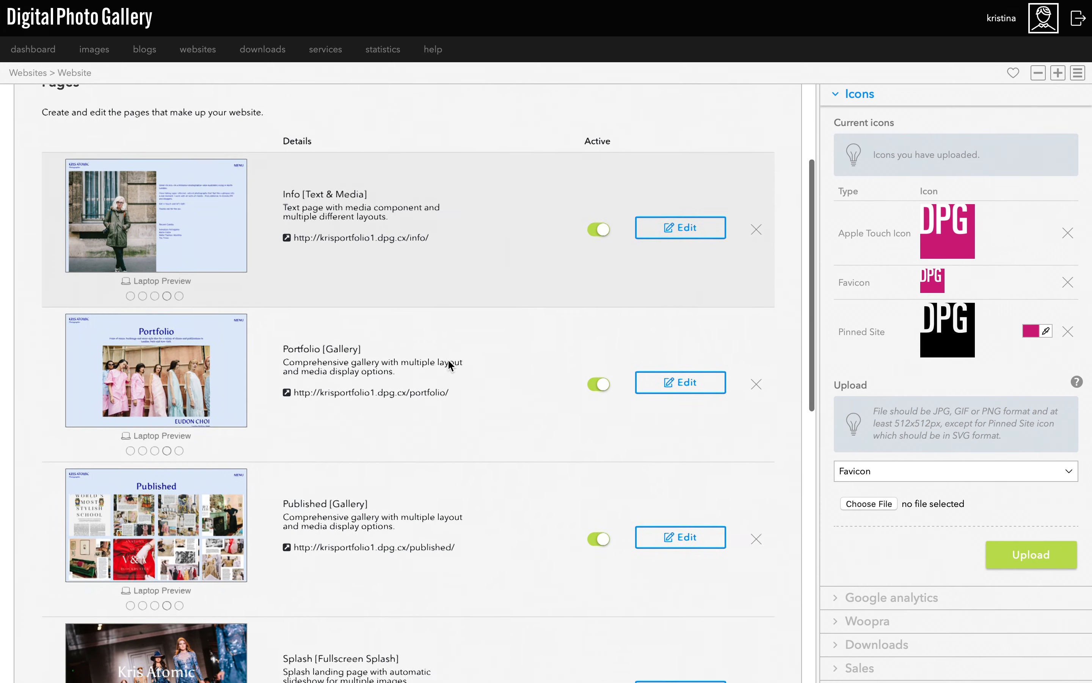
{"action": "scroll", "coordinate": [448, 363], "scroll_direction": "down", "scroll_amount": 7}
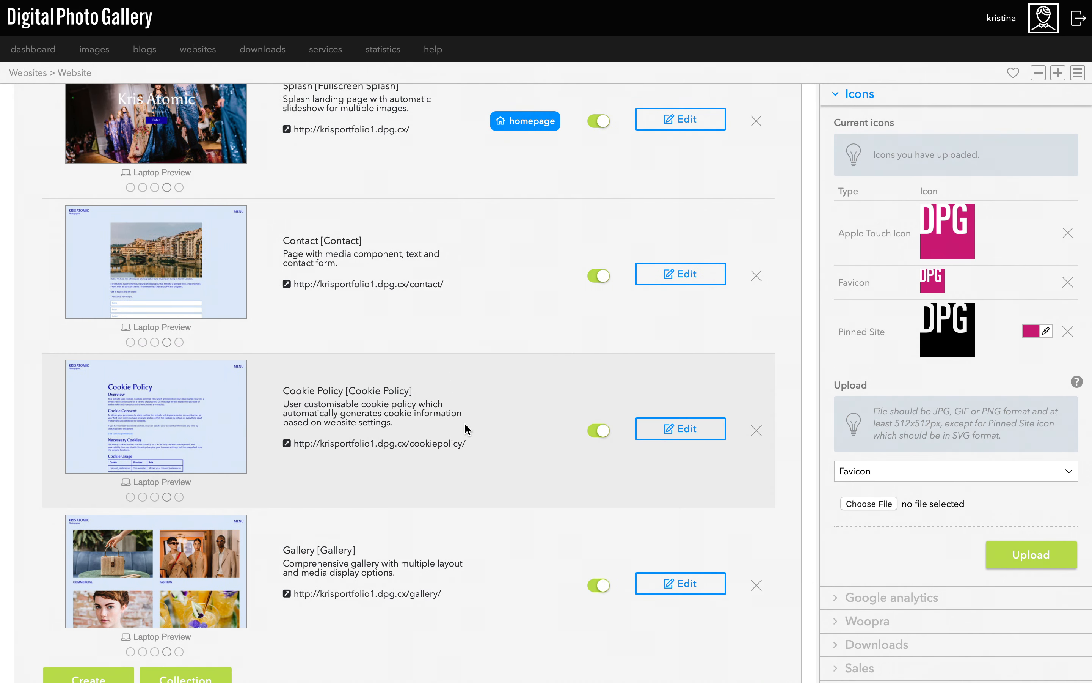
{"action": "left_click", "coordinate": [438, 445]}
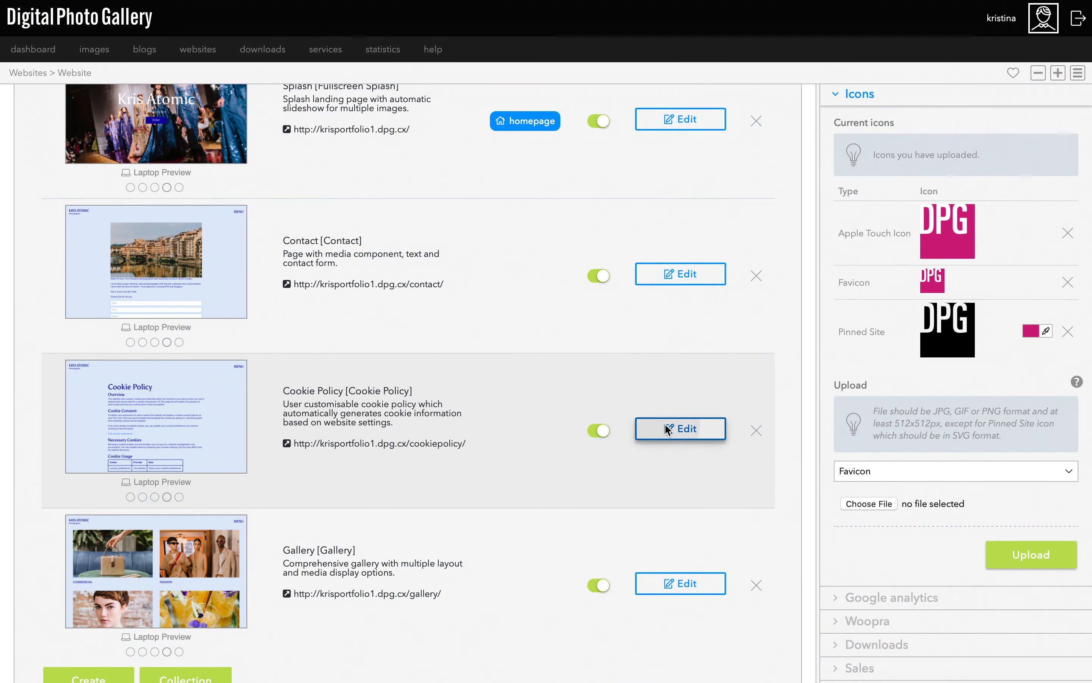
{"action": "left_click", "coordinate": [667, 429]}
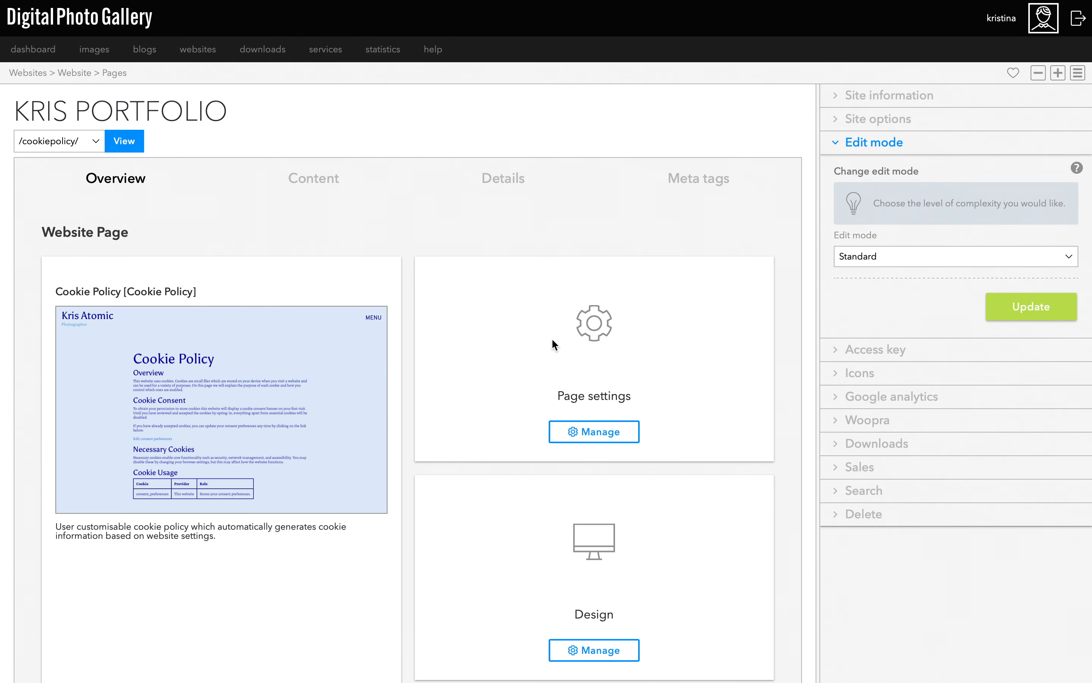
{"action": "left_click", "coordinate": [298, 193]}
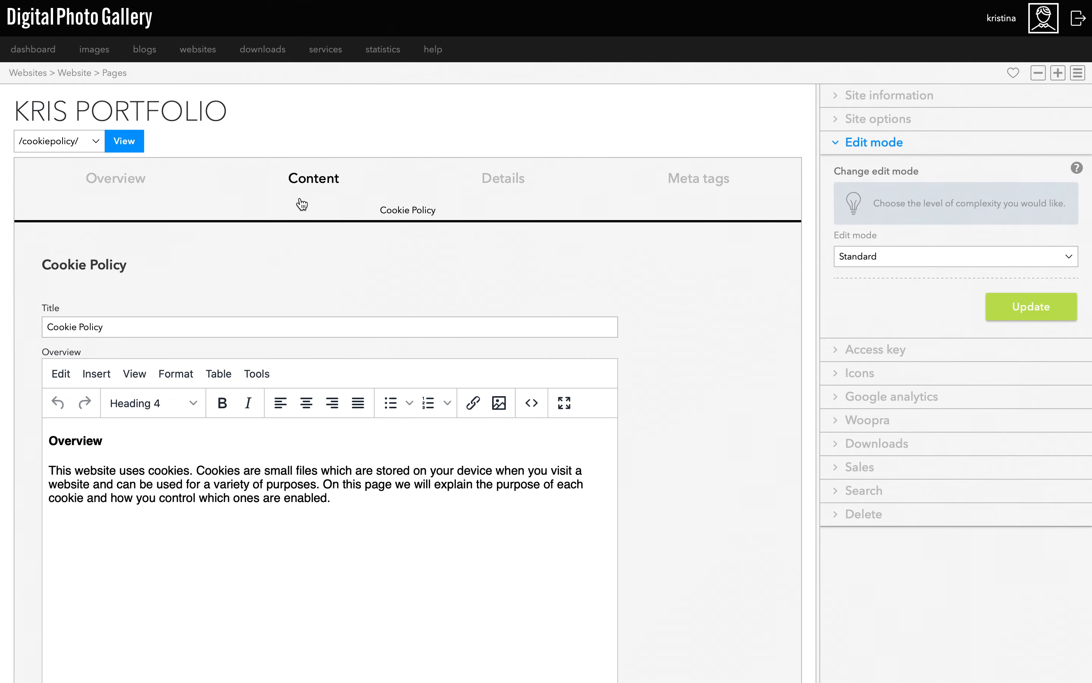
{"action": "scroll", "coordinate": [310, 271], "scroll_direction": "down", "scroll_amount": 5}
{"action": "scroll", "coordinate": [311, 273], "scroll_direction": "down", "scroll_amount": 20}
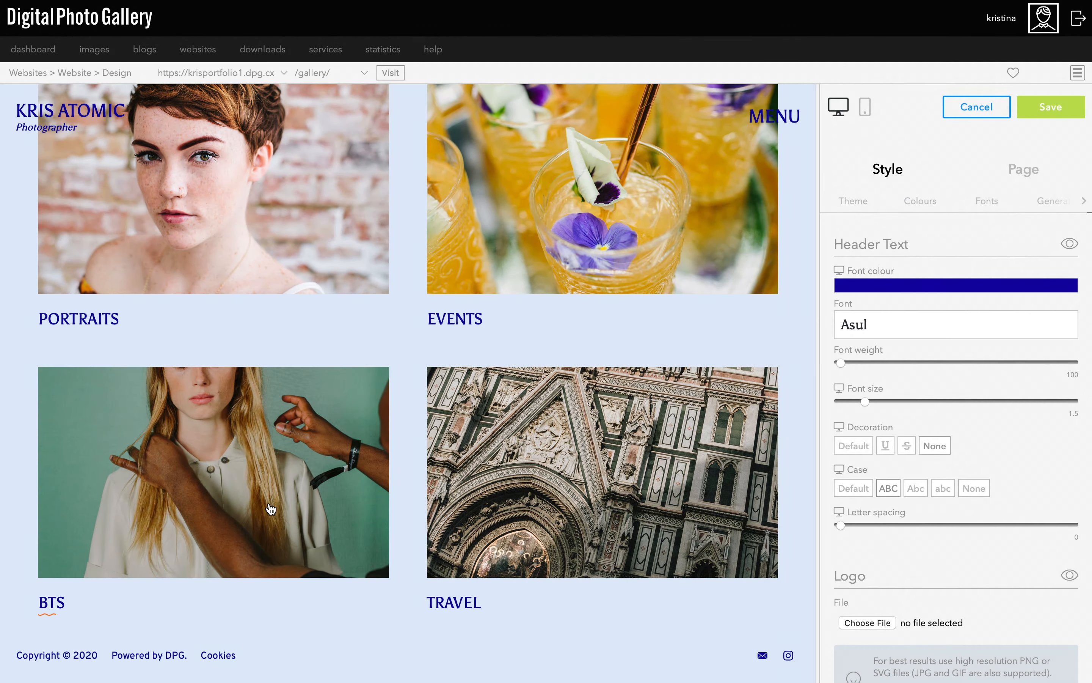
Step: Display the Cookie Policy page's consent banner in the design view, choose the banner style and save the design
{"action": "left_click", "coordinate": [221, 656]}
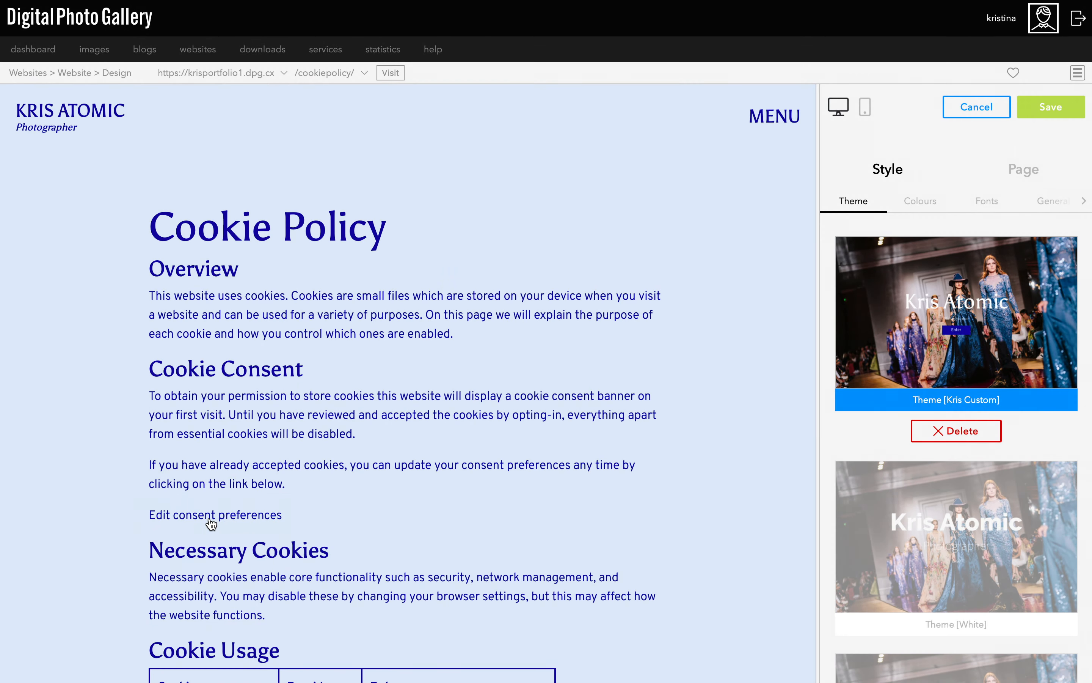
{"action": "left_click", "coordinate": [211, 524]}
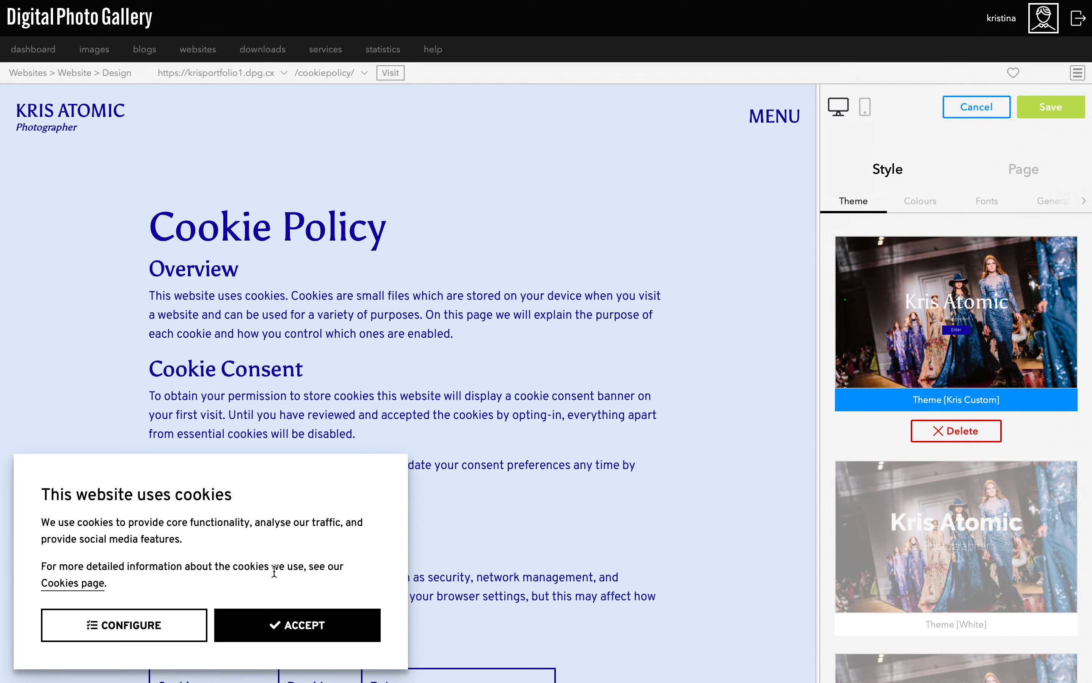
{"action": "left_click", "coordinate": [1038, 175]}
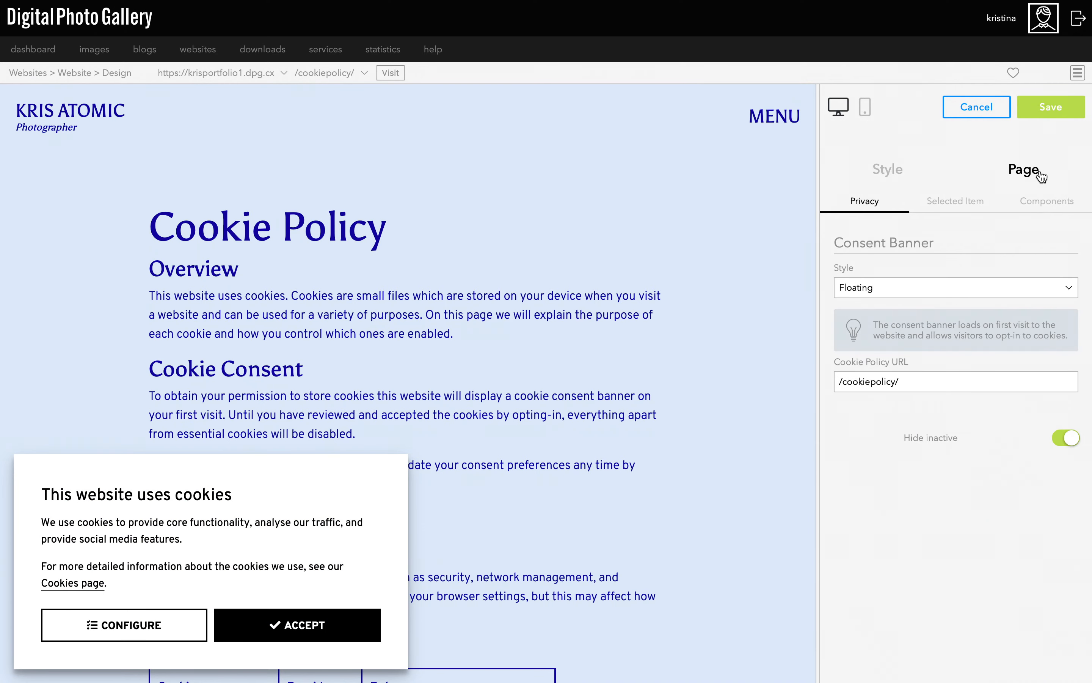
{"action": "left_click", "coordinate": [884, 280]}
{"action": "left_click", "coordinate": [878, 262]}
{"action": "left_click", "coordinate": [1047, 110]}
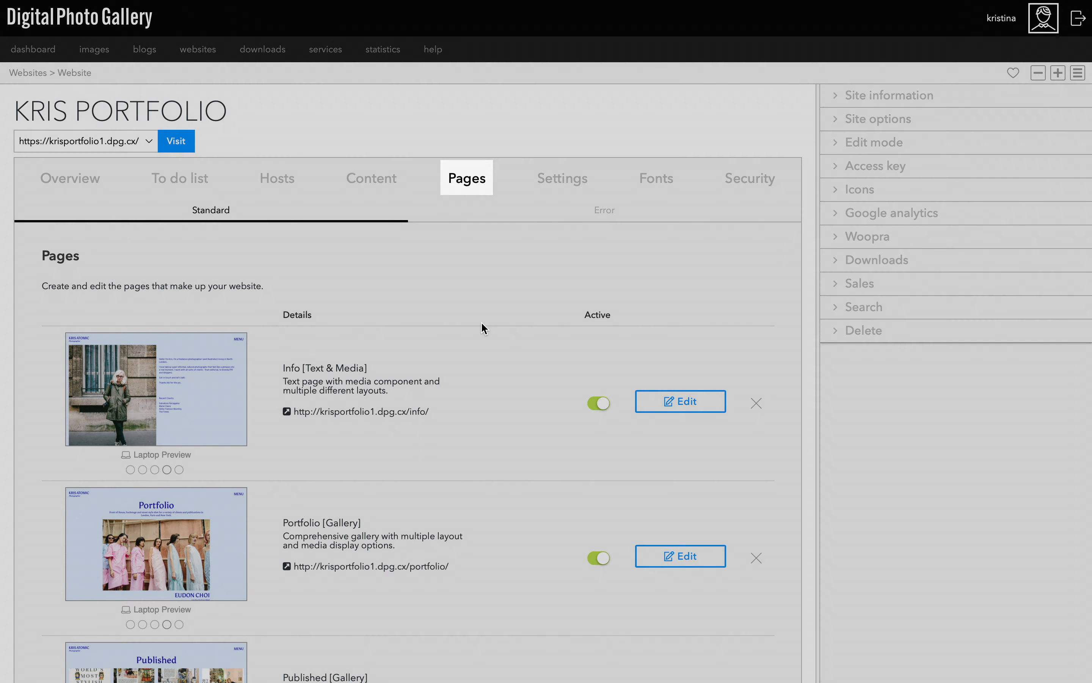
Step: Add a Policies | Privacy Policy page titled "Privacy Policy" with the path privacypolicy, excluded from the navigation
{"action": "scroll", "coordinate": [481, 321], "scroll_direction": "down", "scroll_amount": 15}
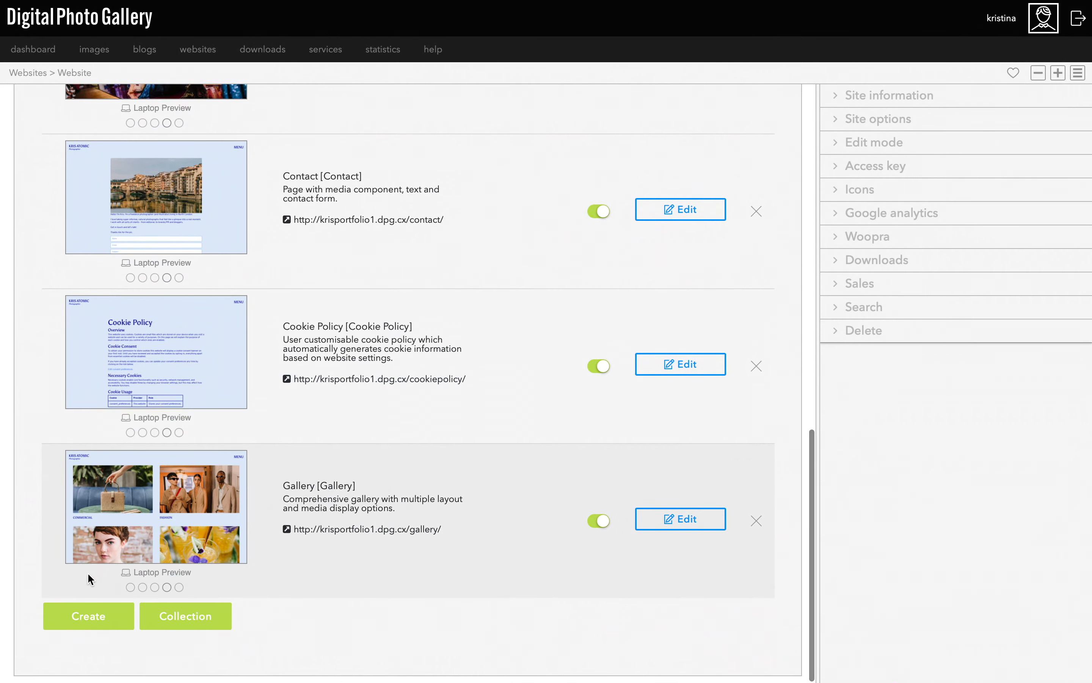
{"action": "left_click", "coordinate": [82, 627]}
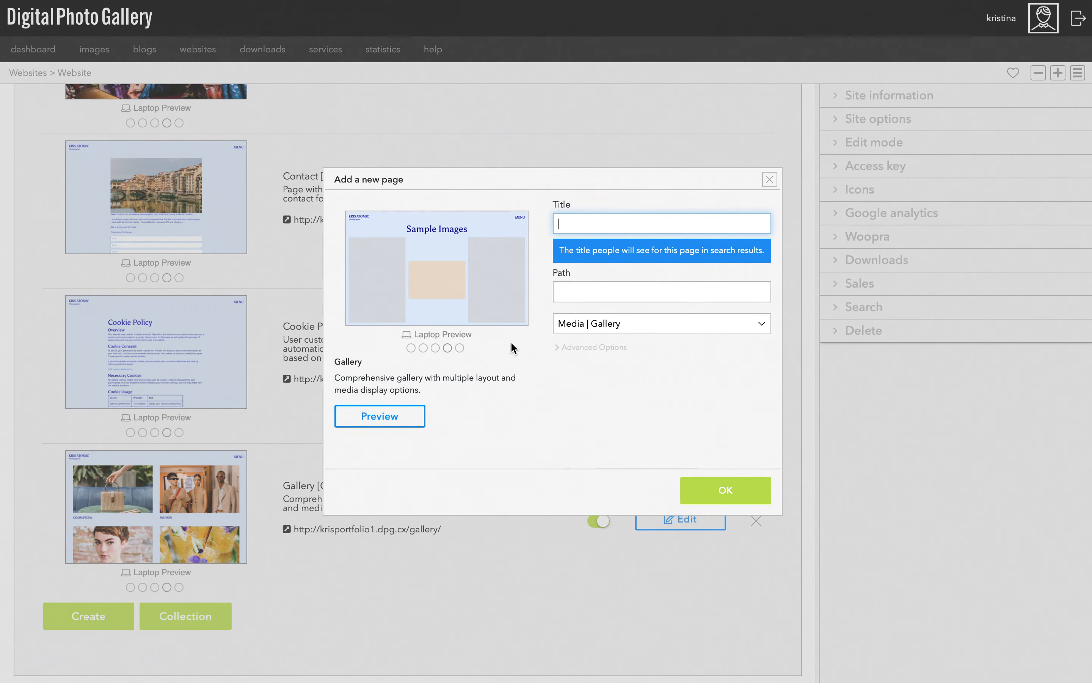
{"action": "left_click", "coordinate": [596, 324]}
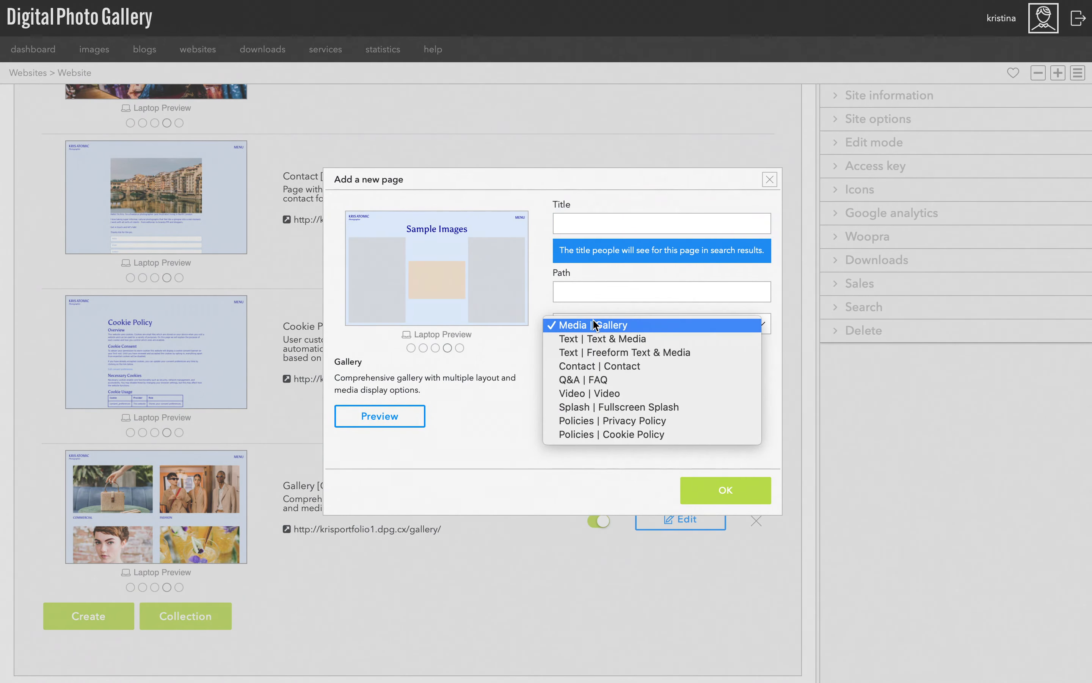
{"action": "left_click", "coordinate": [653, 422]}
{"action": "left_click", "coordinate": [626, 228]}
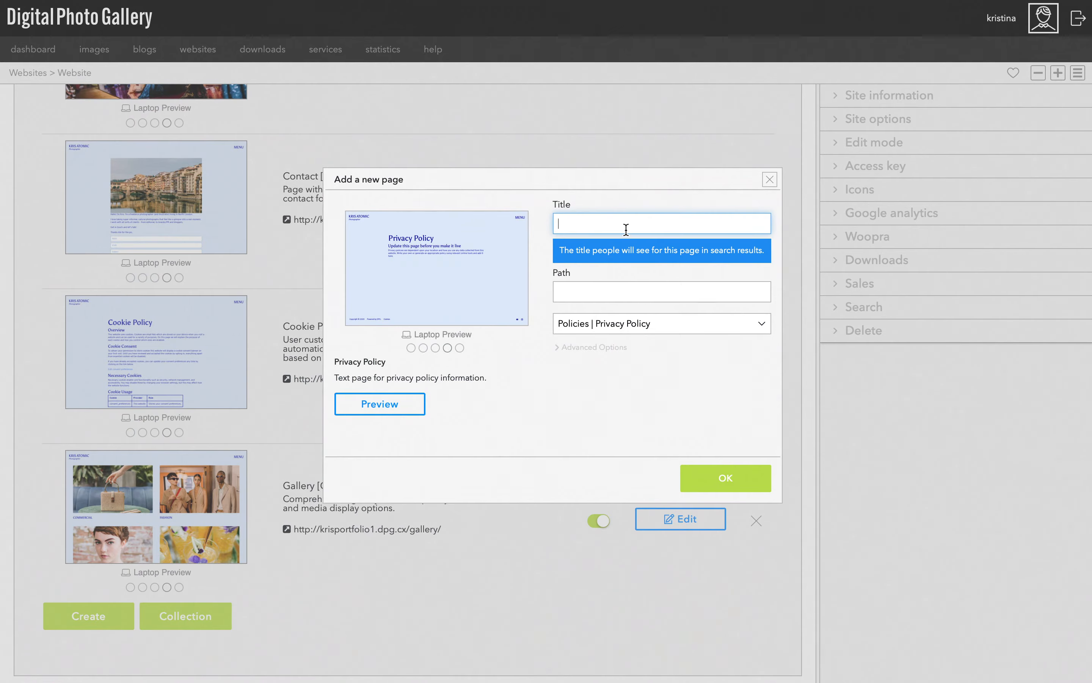
{"action": "type", "text": "Privacy Policy"}
{"action": "left_click", "coordinate": [617, 292]}
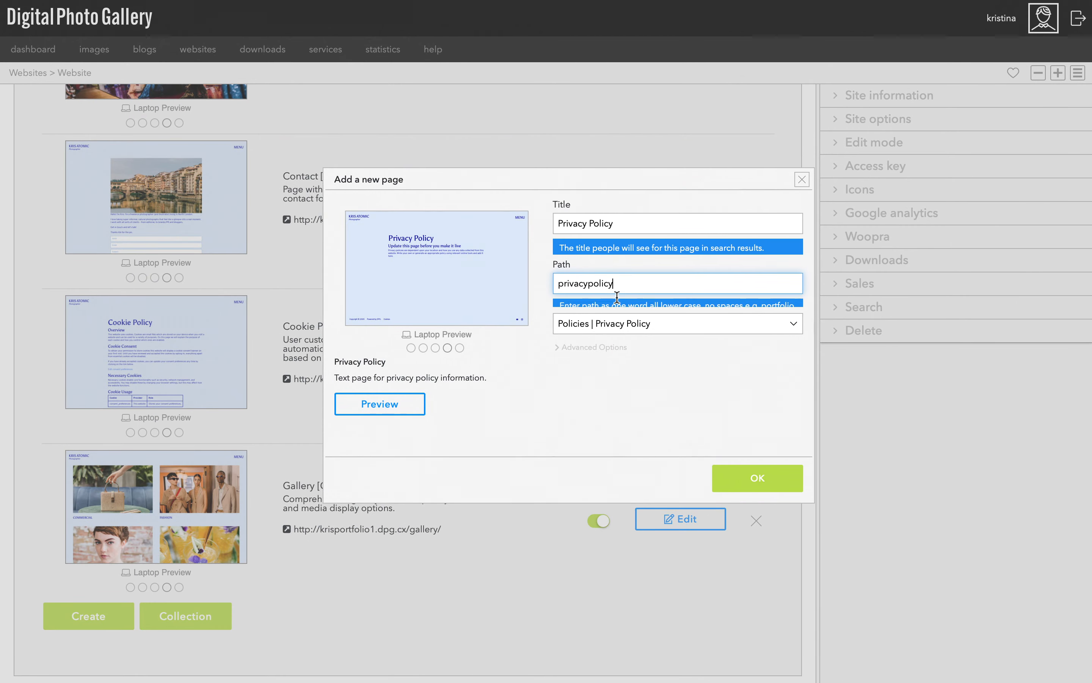
{"action": "left_click", "coordinate": [610, 348]}
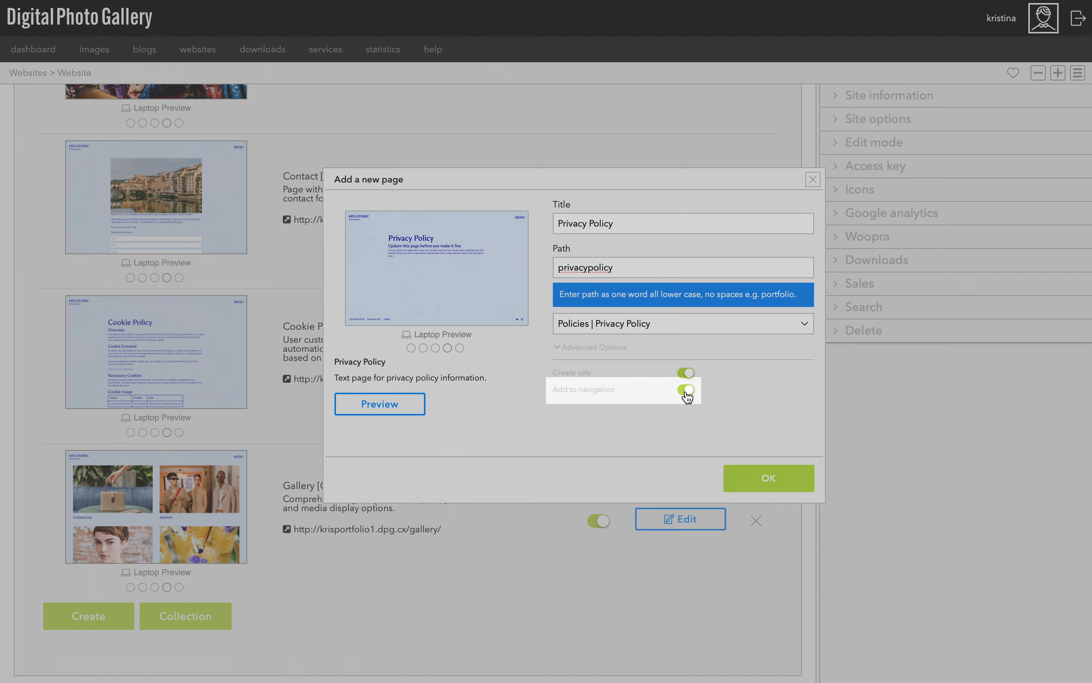
{"action": "left_click", "coordinate": [686, 391]}
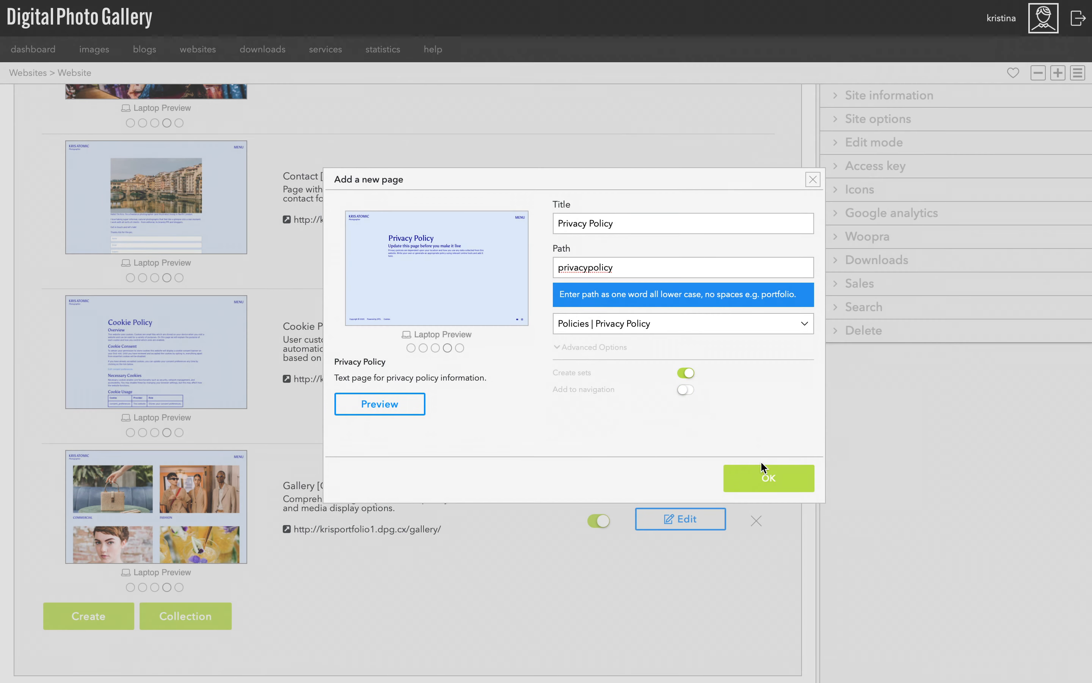
{"action": "left_click", "coordinate": [778, 484]}
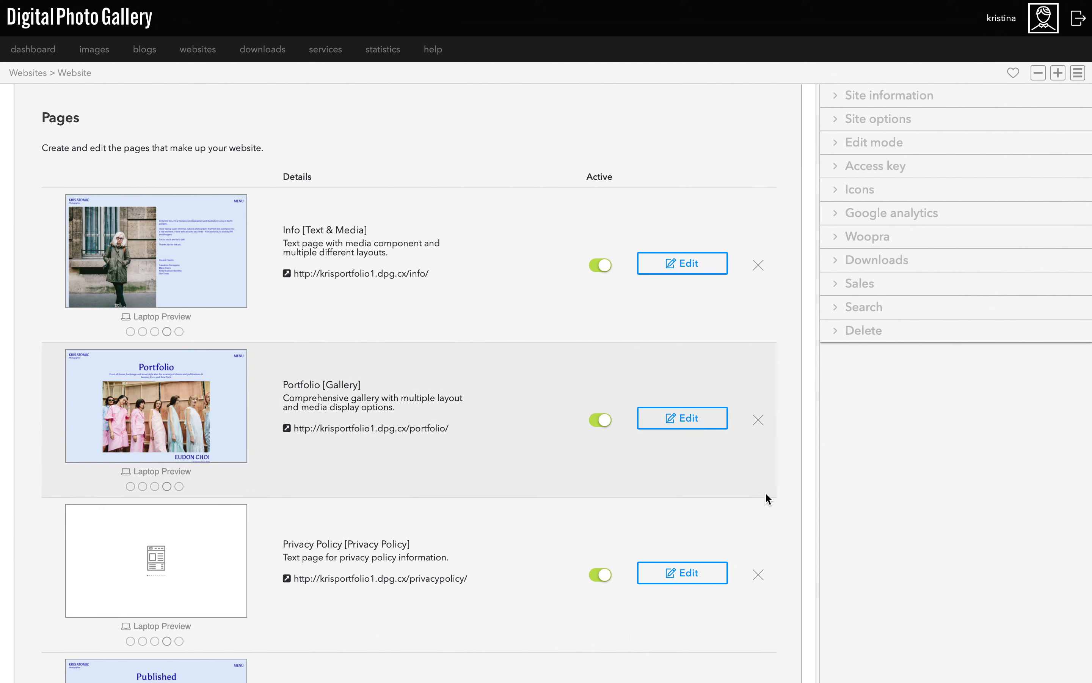
Step: Open the Privacy Policy page's content for editing and update it with the existing overview text
{"action": "left_click", "coordinate": [689, 577]}
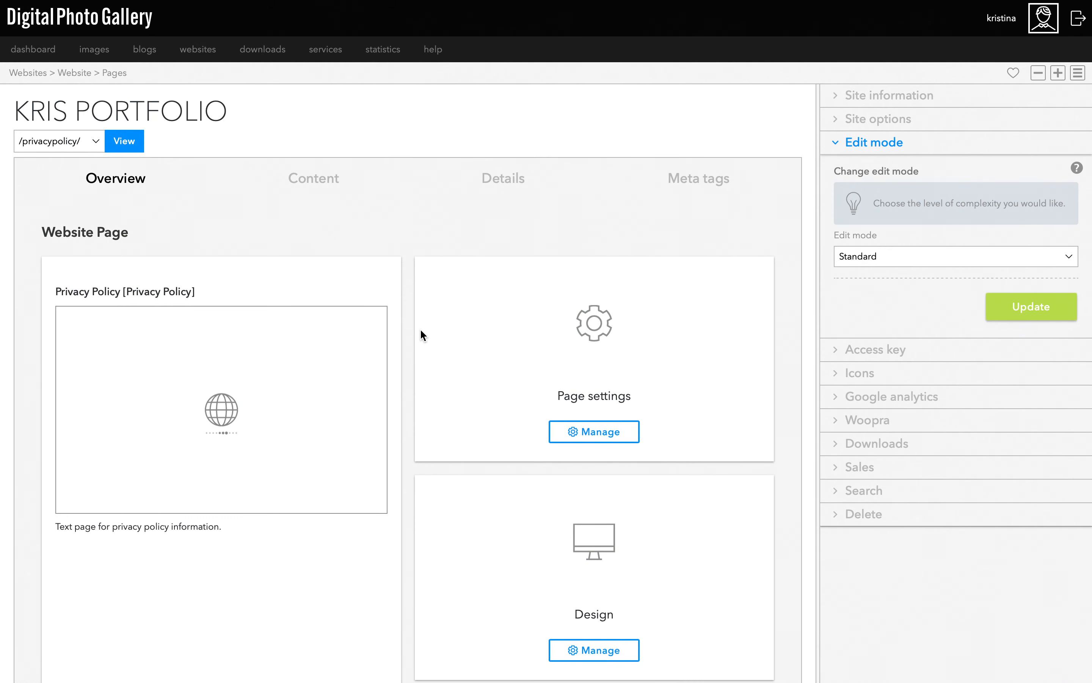
{"action": "left_click", "coordinate": [321, 203]}
{"action": "left_click", "coordinate": [284, 470]}
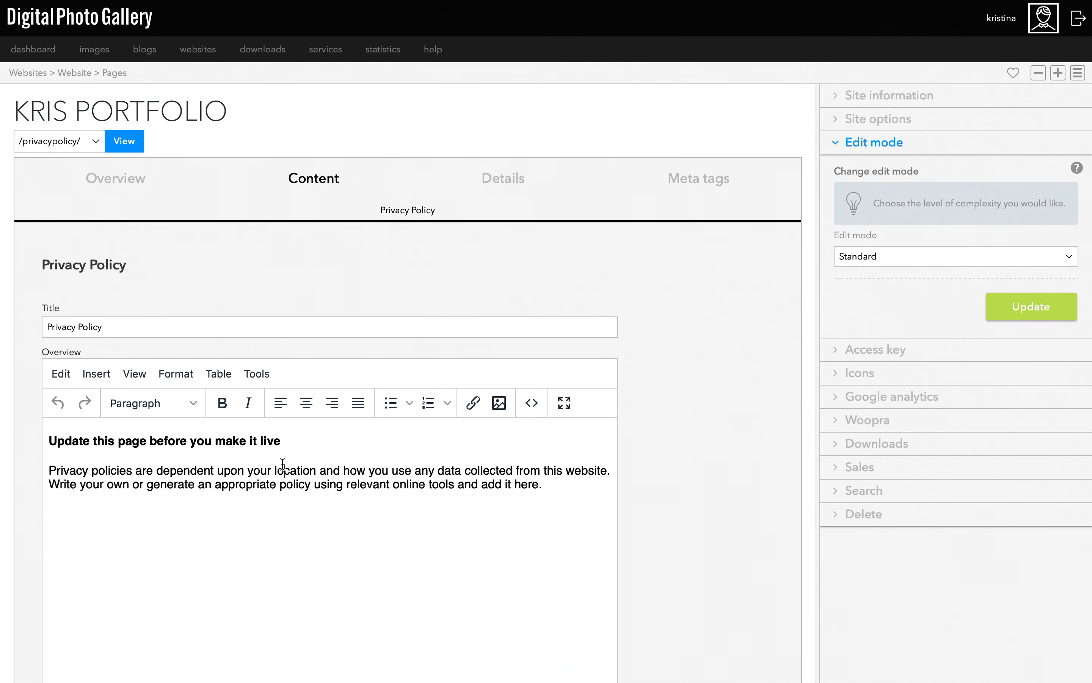
{"action": "scroll", "coordinate": [282, 463], "scroll_direction": "down", "scroll_amount": 3}
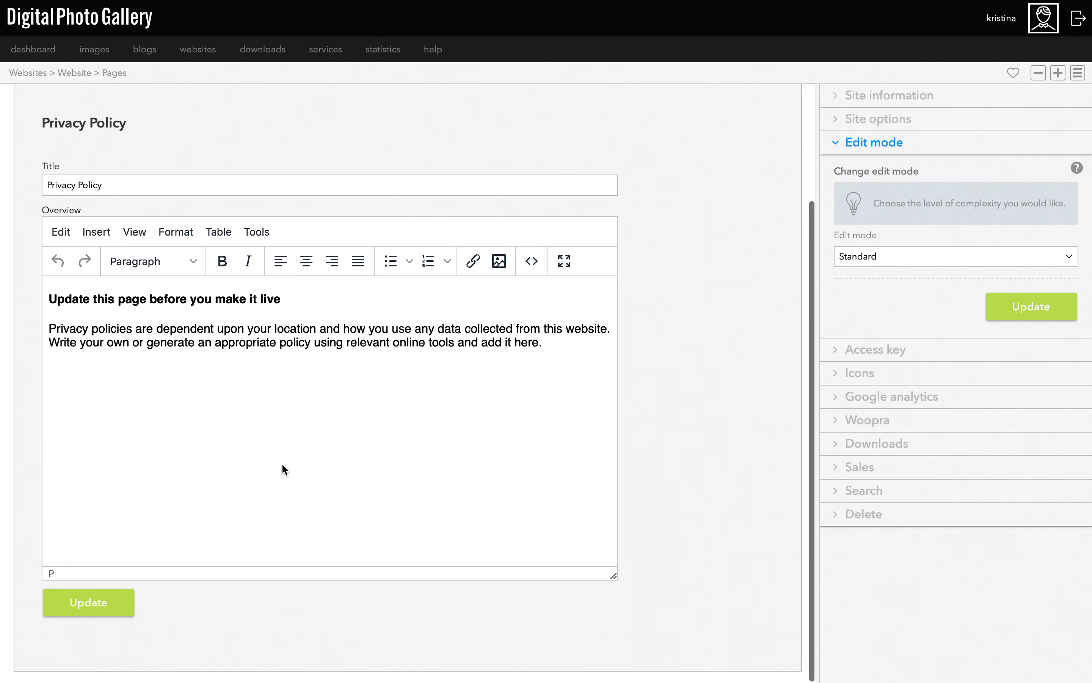
{"action": "left_click", "coordinate": [105, 612]}
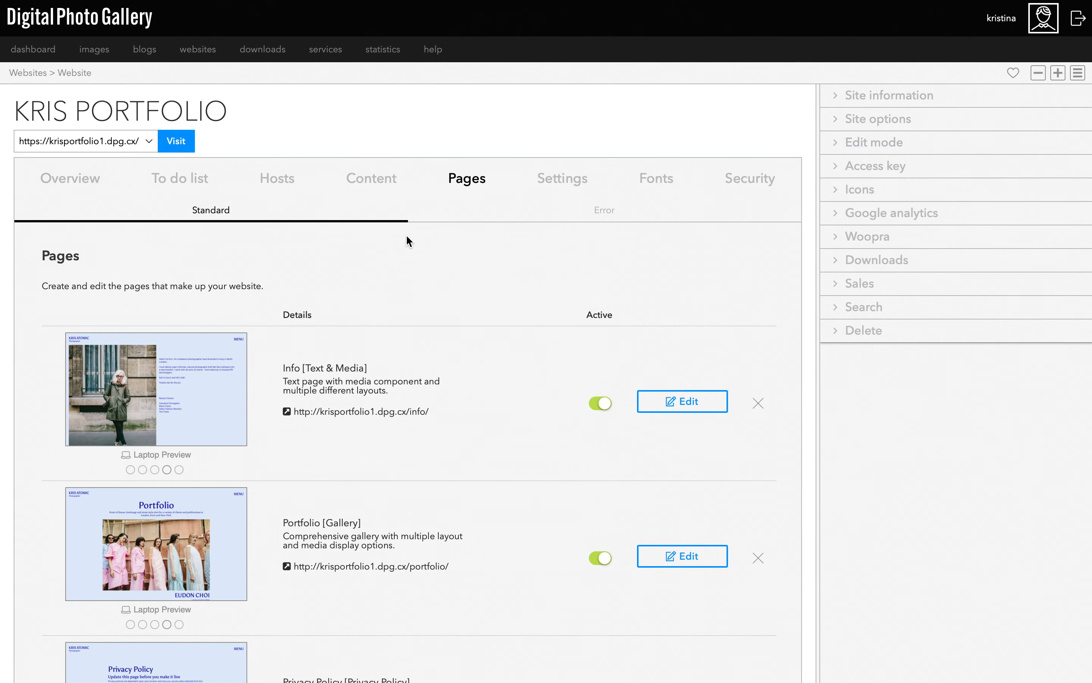
Step: Create a footer link of type Page that points to the Privacy Policy page
{"action": "left_click", "coordinate": [381, 191]}
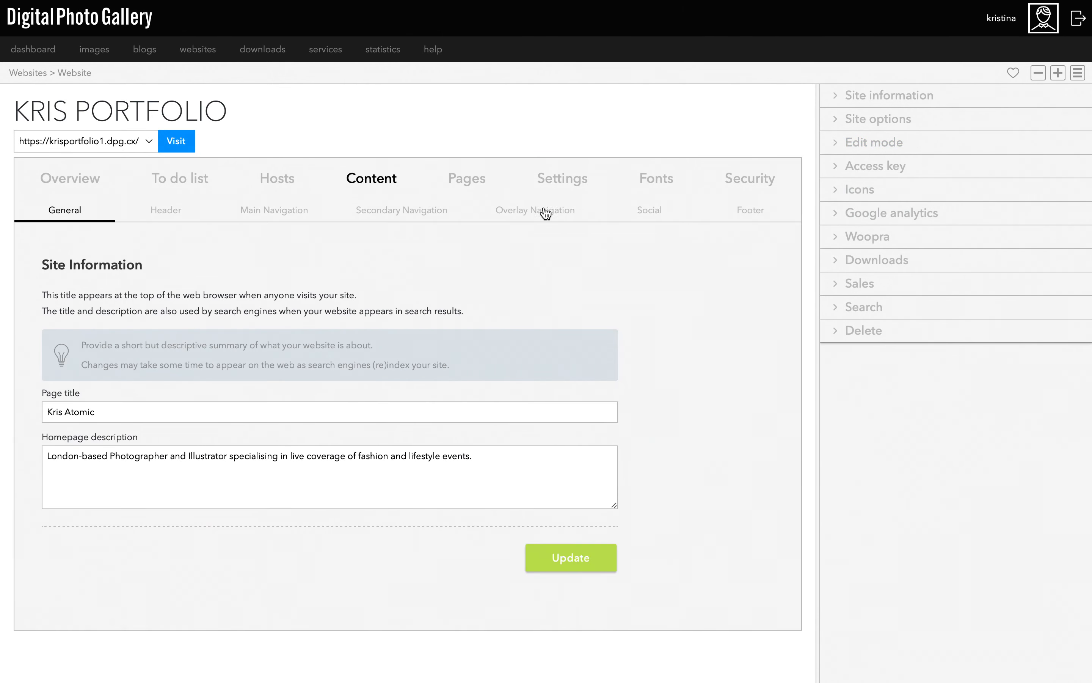
{"action": "left_click", "coordinate": [749, 216]}
{"action": "scroll", "coordinate": [674, 345], "scroll_direction": "down", "scroll_amount": 10}
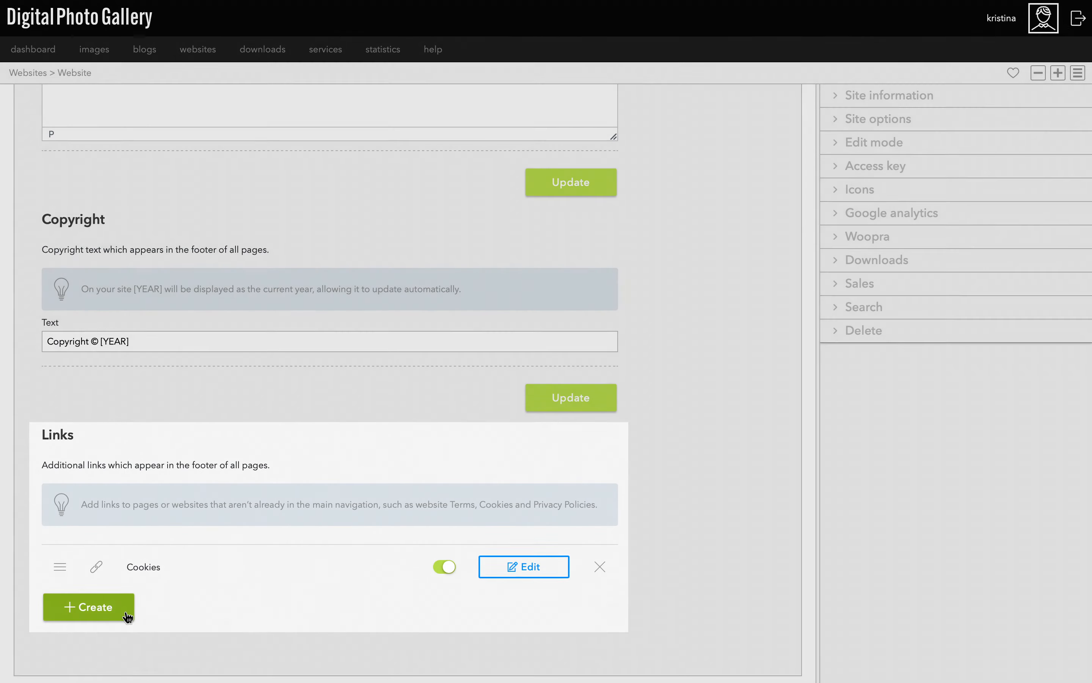
{"action": "left_click", "coordinate": [128, 615]}
{"action": "left_click", "coordinate": [453, 310]}
{"action": "left_click", "coordinate": [452, 310]}
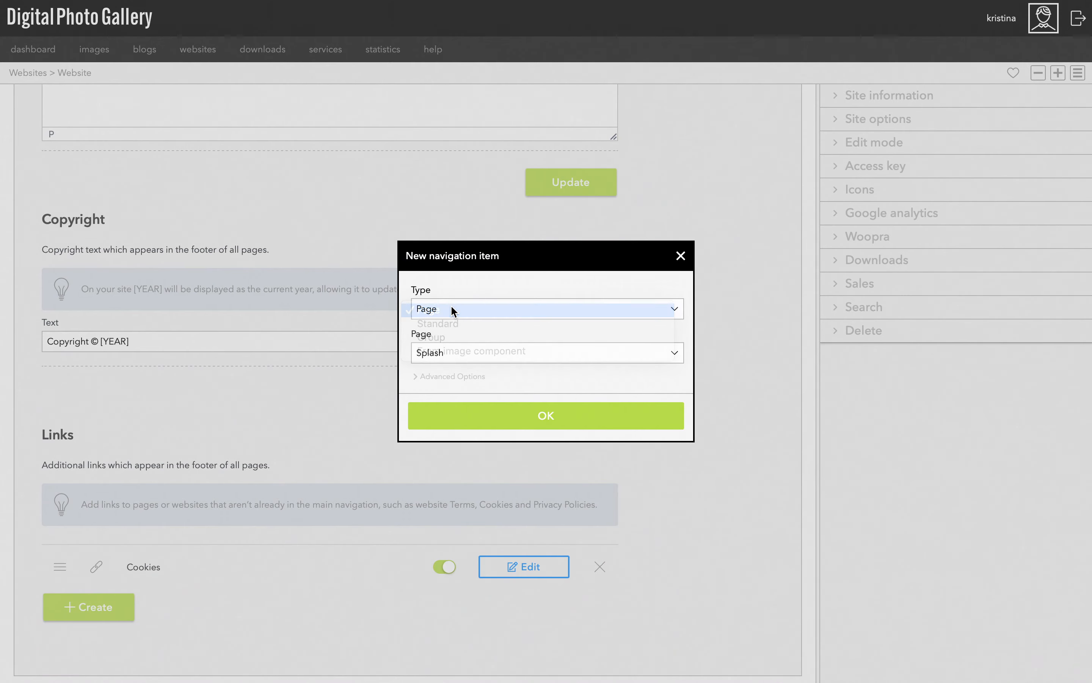
{"action": "left_click", "coordinate": [467, 355]}
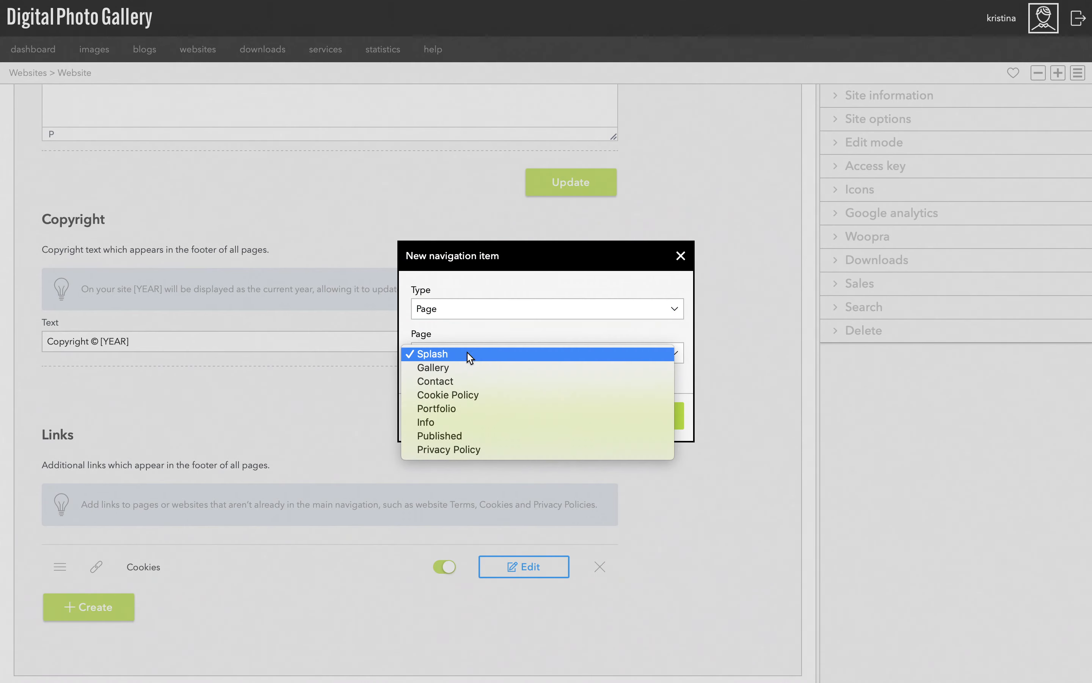
{"action": "left_click", "coordinate": [483, 449]}
{"action": "left_click", "coordinate": [485, 430]}
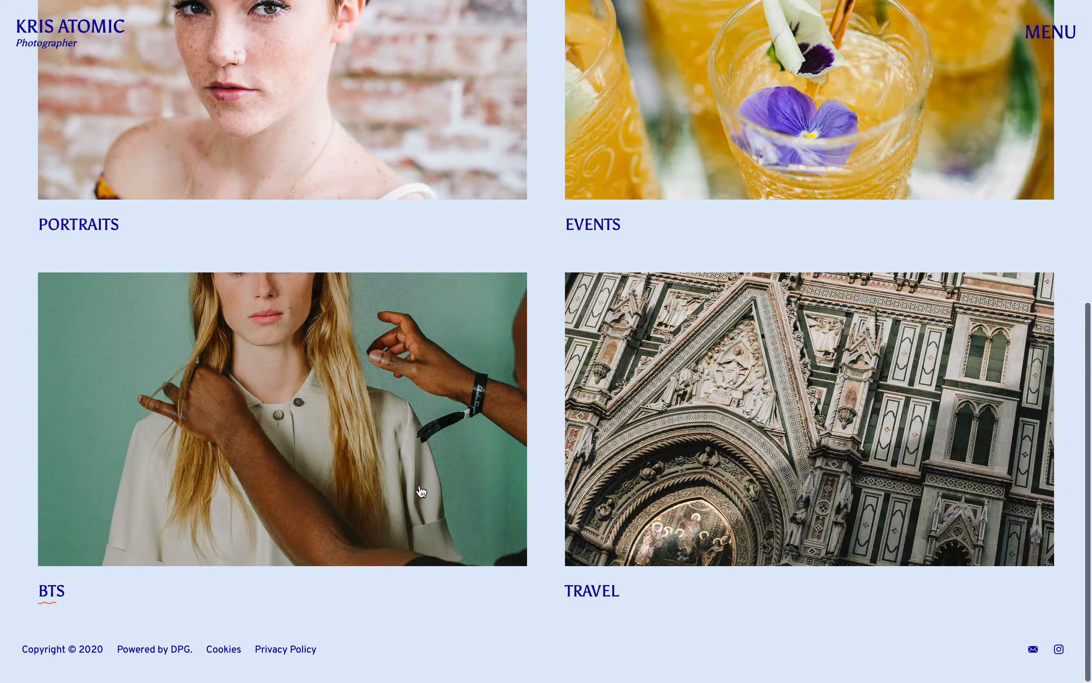
Step: Check the Privacy Policy footer link on the live site and view the Portfolio page through the site menu
{"action": "left_click", "coordinate": [289, 652]}
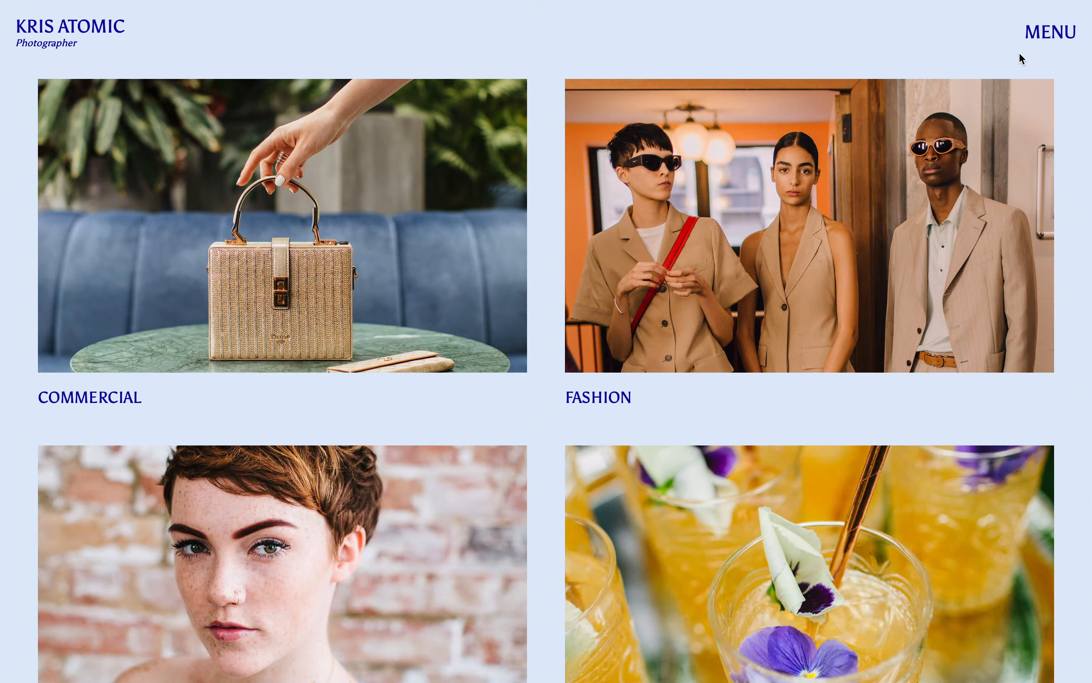
{"action": "left_click", "coordinate": [1040, 32]}
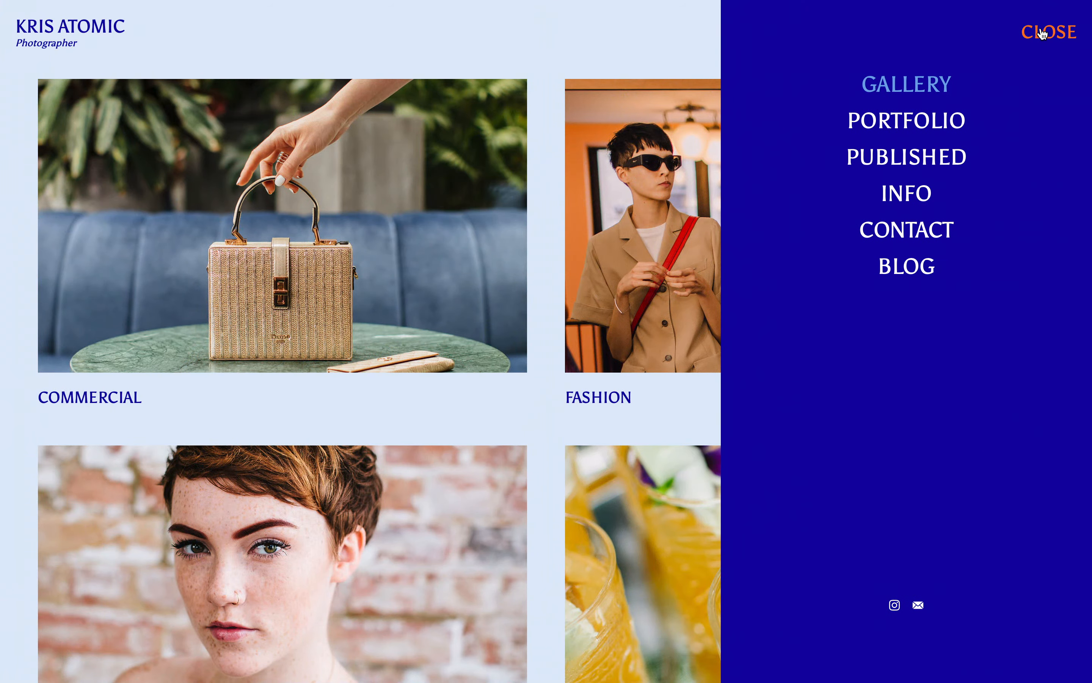
{"action": "left_click", "coordinate": [946, 128]}
{"action": "scroll", "coordinate": [943, 124], "scroll_direction": "down", "scroll_amount": 9}
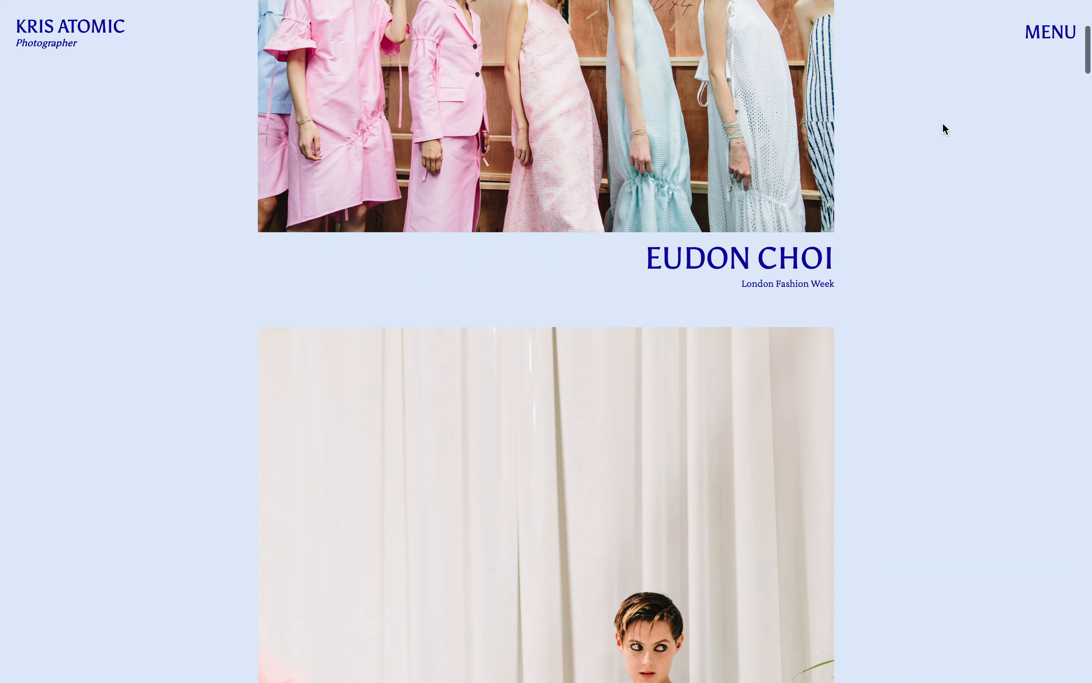
Step: Open the Contact page of the live site and check its contact form by placing the cursor in the Name field
{"action": "scroll", "coordinate": [943, 124], "scroll_direction": "up", "scroll_amount": 3}
{"action": "scroll", "coordinate": [945, 129], "scroll_direction": "up", "scroll_amount": 5}
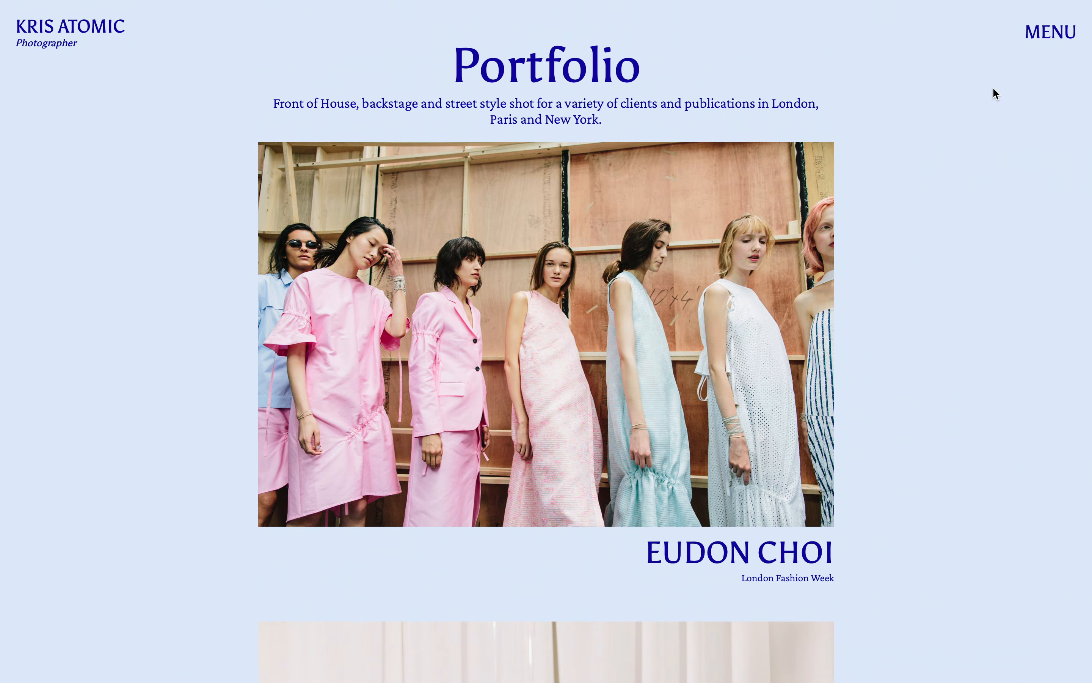
{"action": "left_click", "coordinate": [1049, 35]}
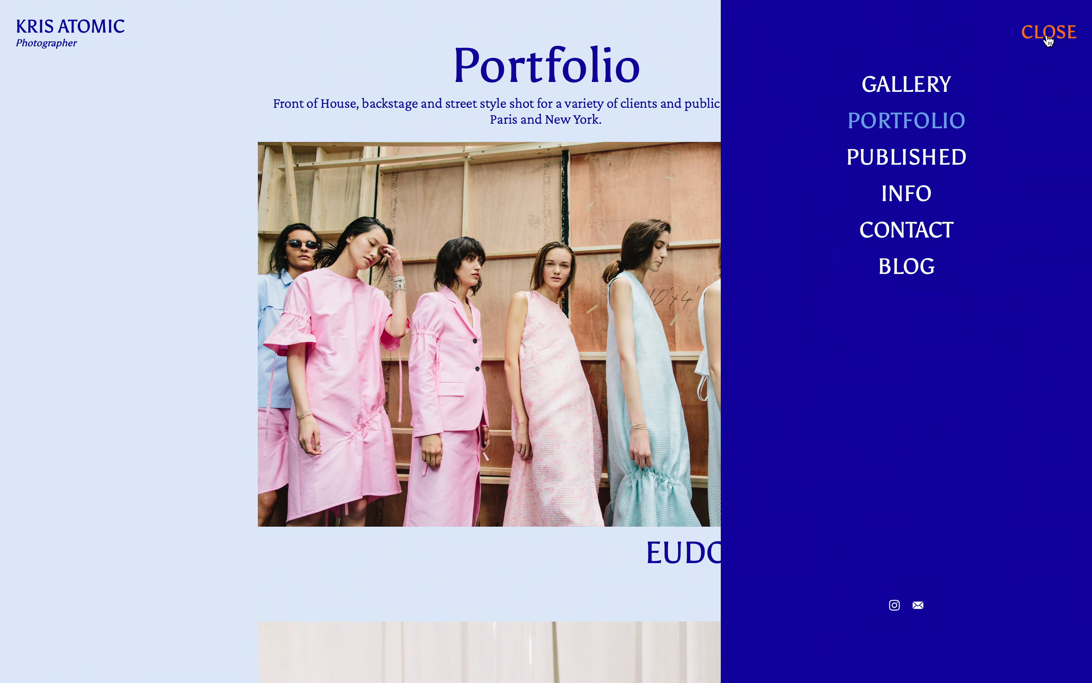
{"action": "left_click", "coordinate": [907, 228]}
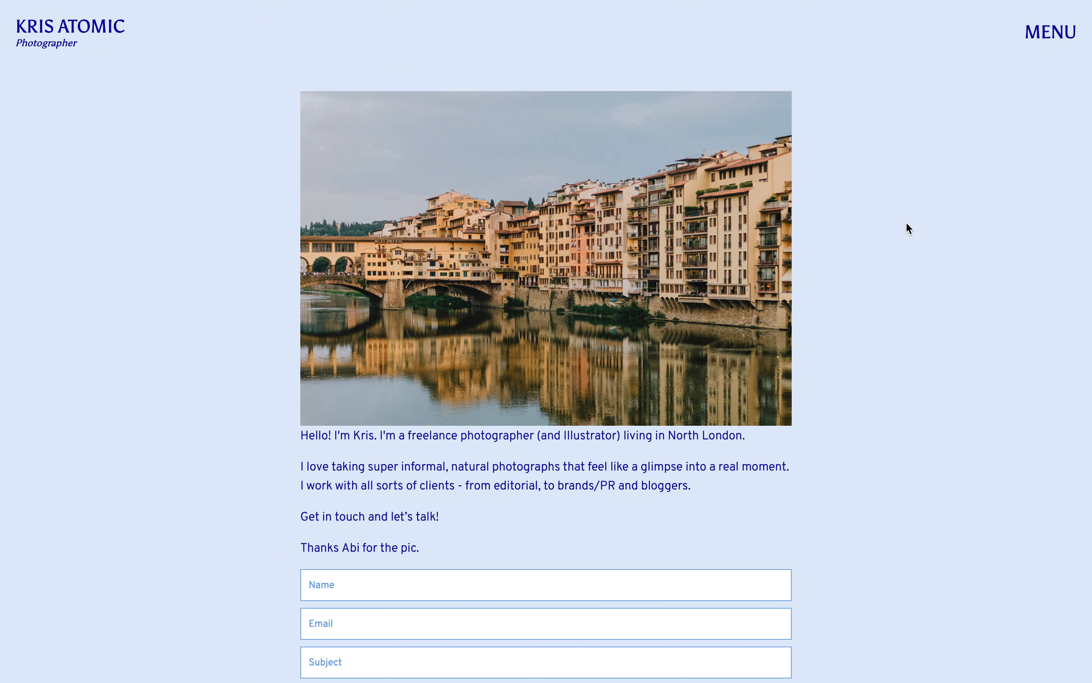
{"action": "scroll", "coordinate": [907, 225], "scroll_direction": "down", "scroll_amount": 5}
{"action": "left_click", "coordinate": [746, 361]}
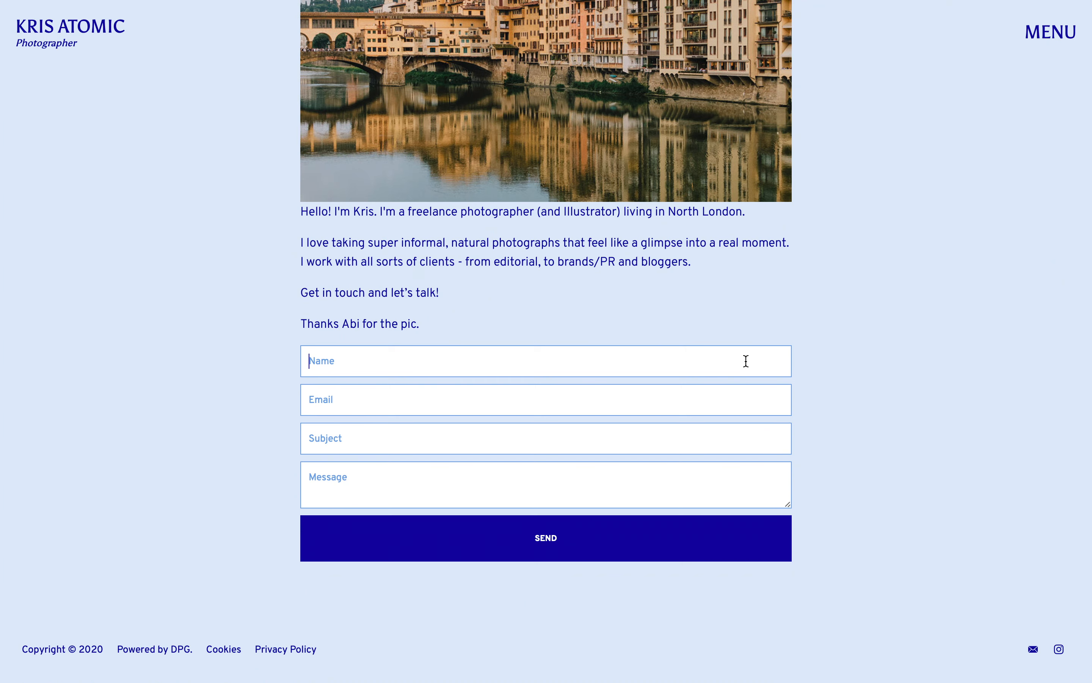
{"action": "scroll", "coordinate": [746, 361], "scroll_direction": "up", "scroll_amount": 5}
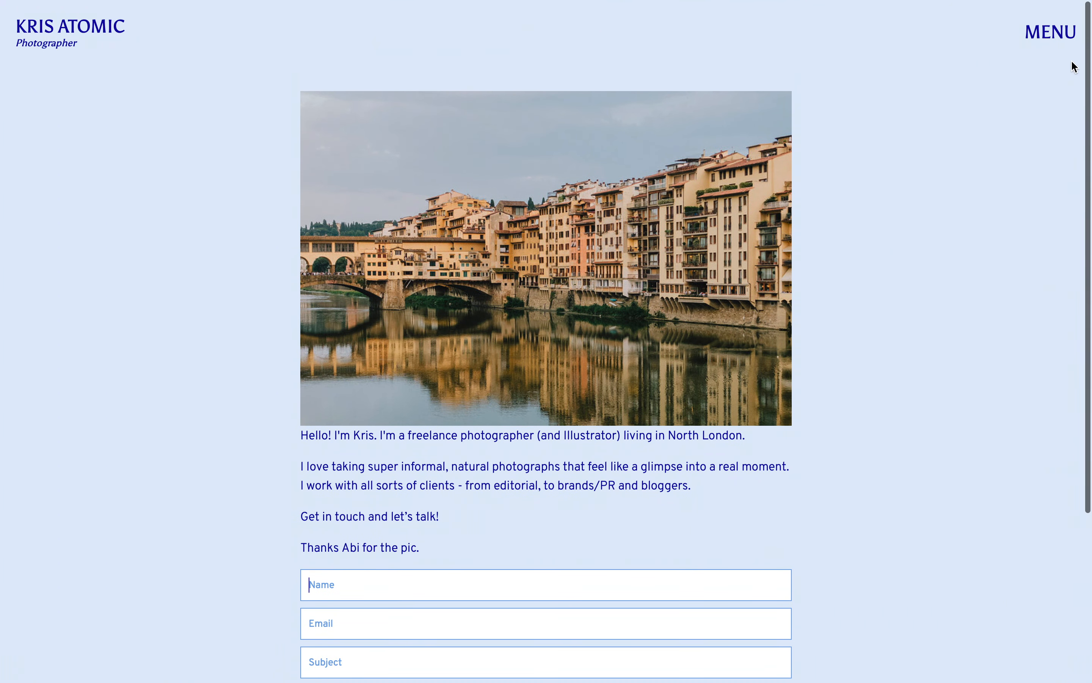
Step: Review the Info page of the live site from start to end and go on to the Gallery page
{"action": "left_click", "coordinate": [1069, 36]}
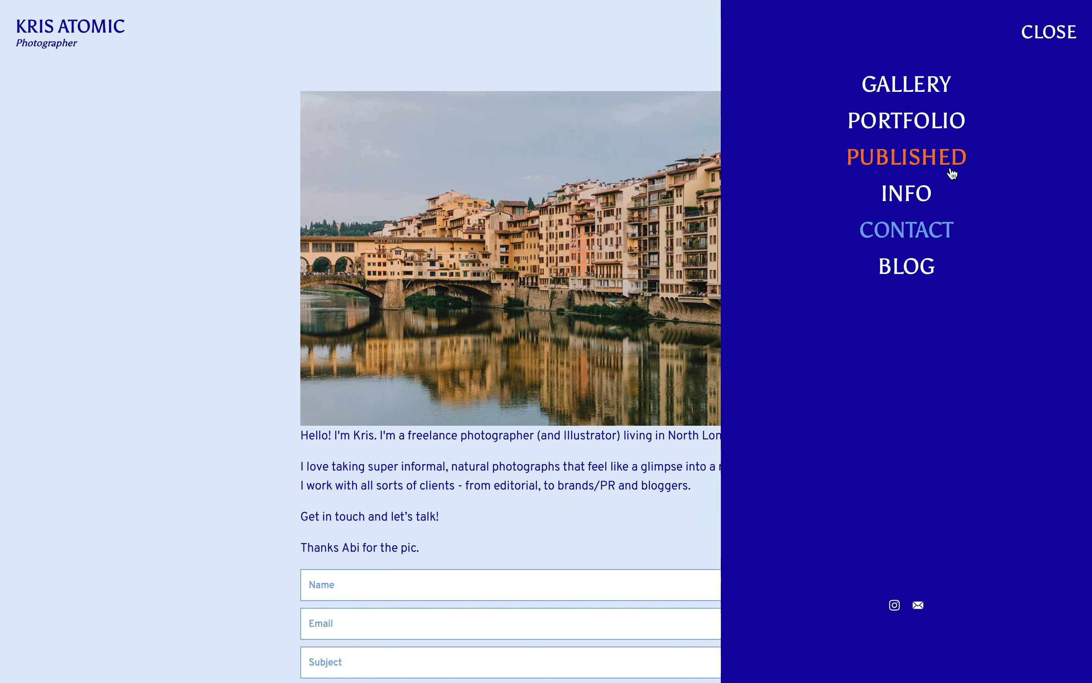
{"action": "left_click", "coordinate": [927, 195]}
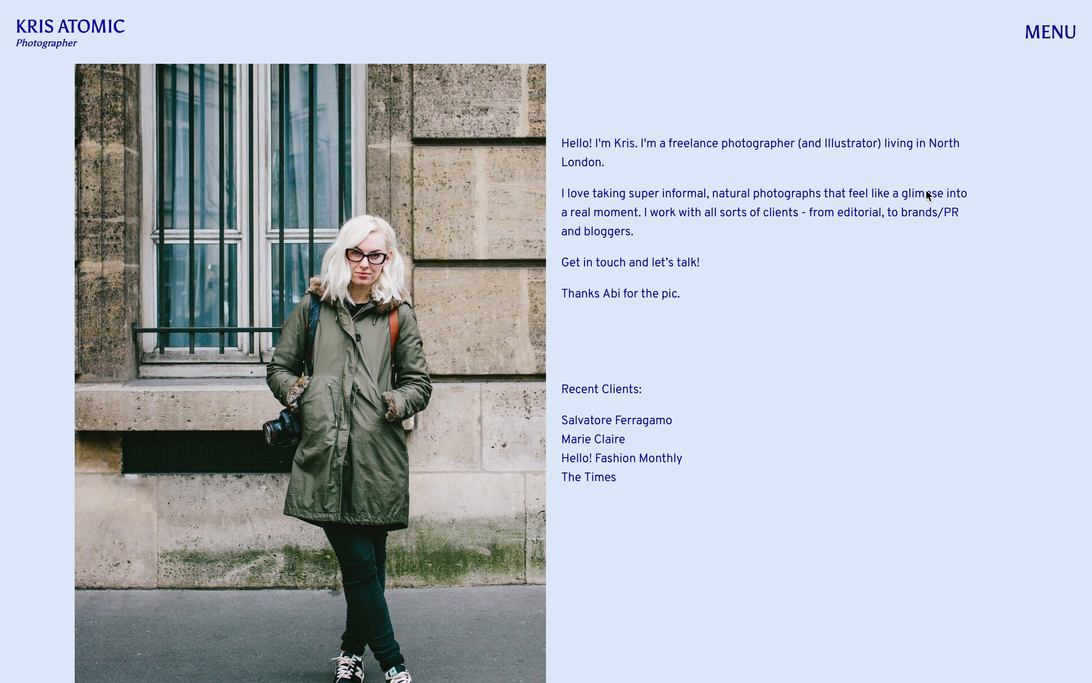
{"action": "scroll", "coordinate": [925, 189], "scroll_direction": "down", "scroll_amount": 3}
{"action": "scroll", "coordinate": [925, 189], "scroll_direction": "up", "scroll_amount": 3}
{"action": "left_click", "coordinate": [1039, 31]}
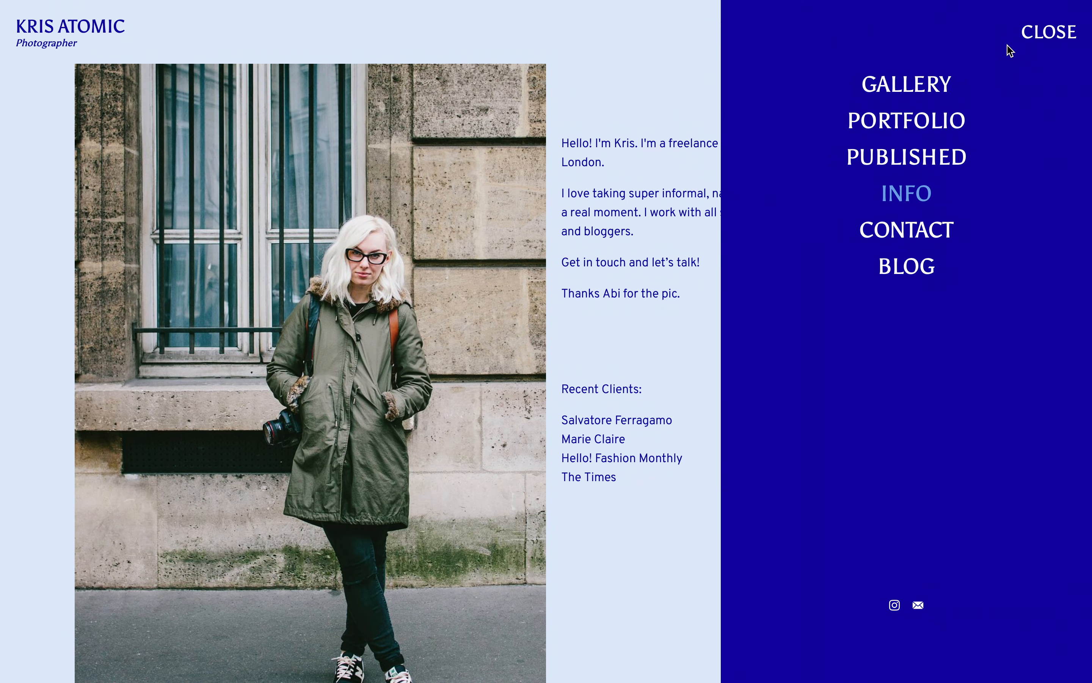
{"action": "left_click", "coordinate": [941, 92]}
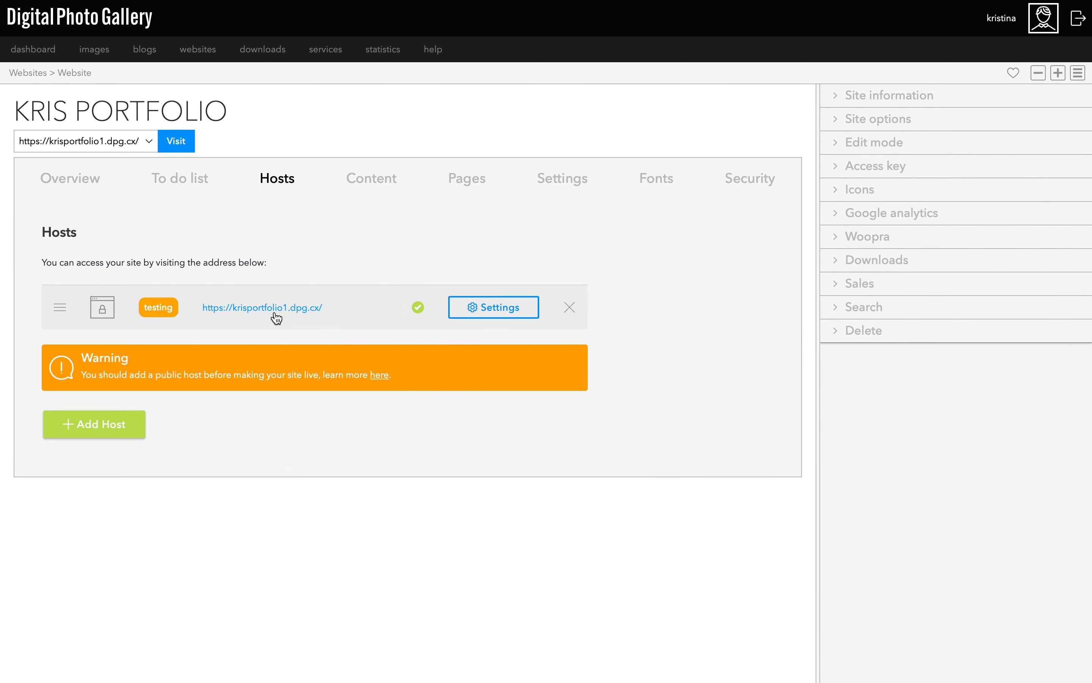
Step: Start adding a new host for the Kris Portfolio website and open the choice of host types
{"action": "left_click", "coordinate": [107, 433]}
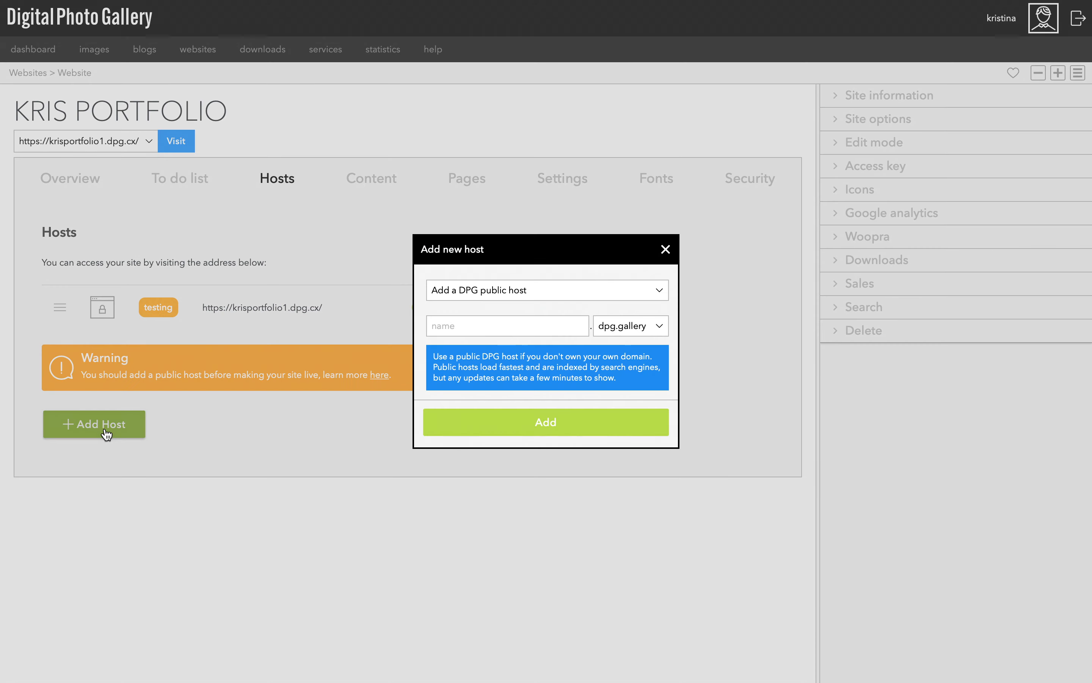
{"action": "left_click", "coordinate": [489, 296]}
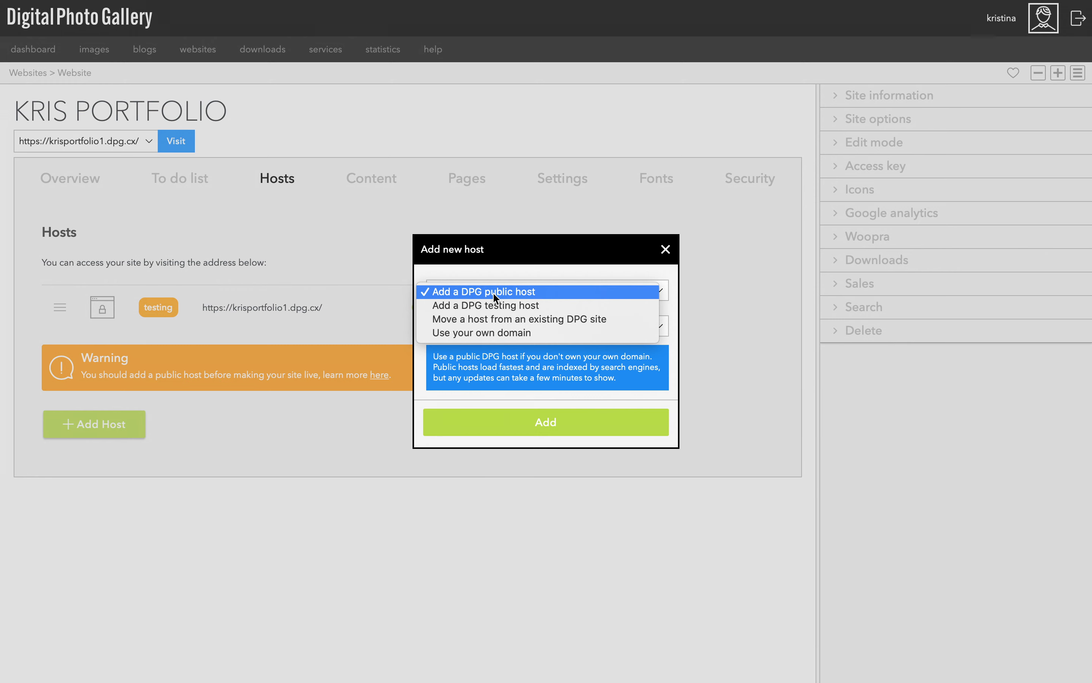